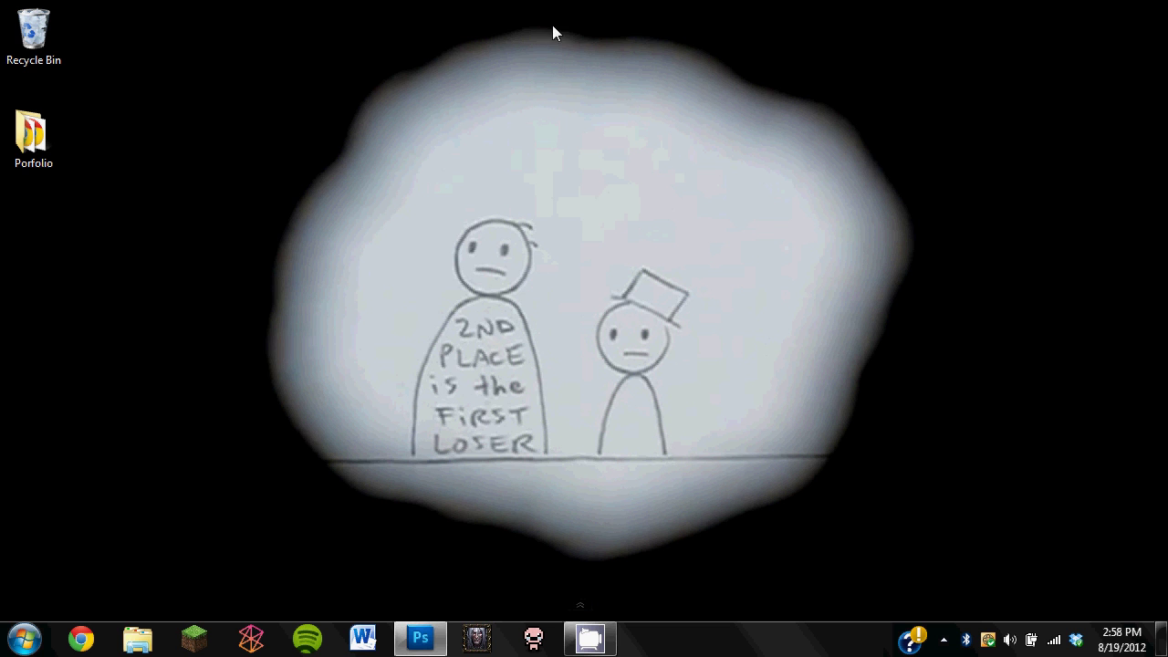
Step: Bring up the Photoshop window showing the Untitled-1 two-dot-and-triangle face drawing
click(421, 639)
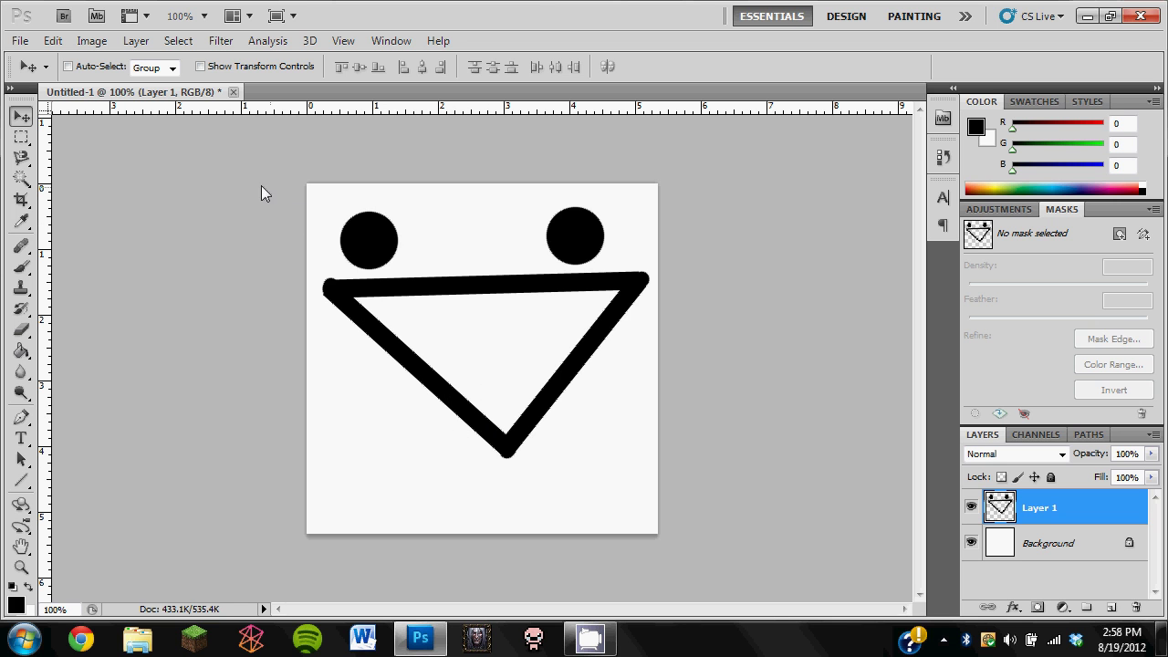
Step: Create a new document from the U.S. Paper Letter preset: 8.5 × 11 in at 300 ppi
click(19, 40)
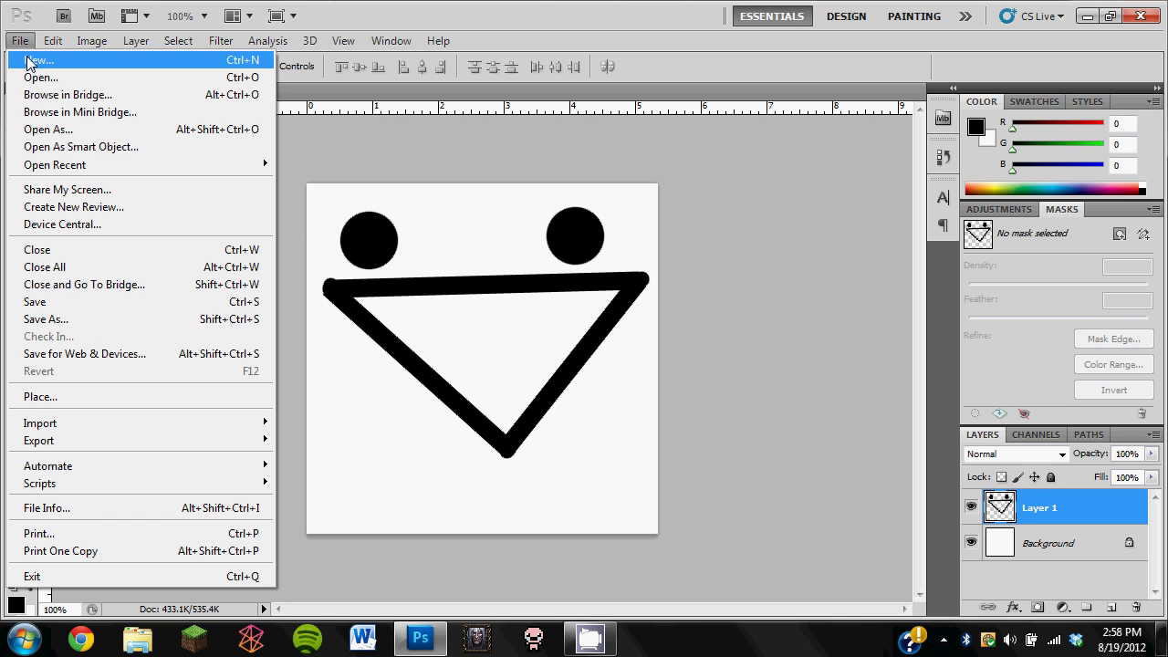
click(27, 60)
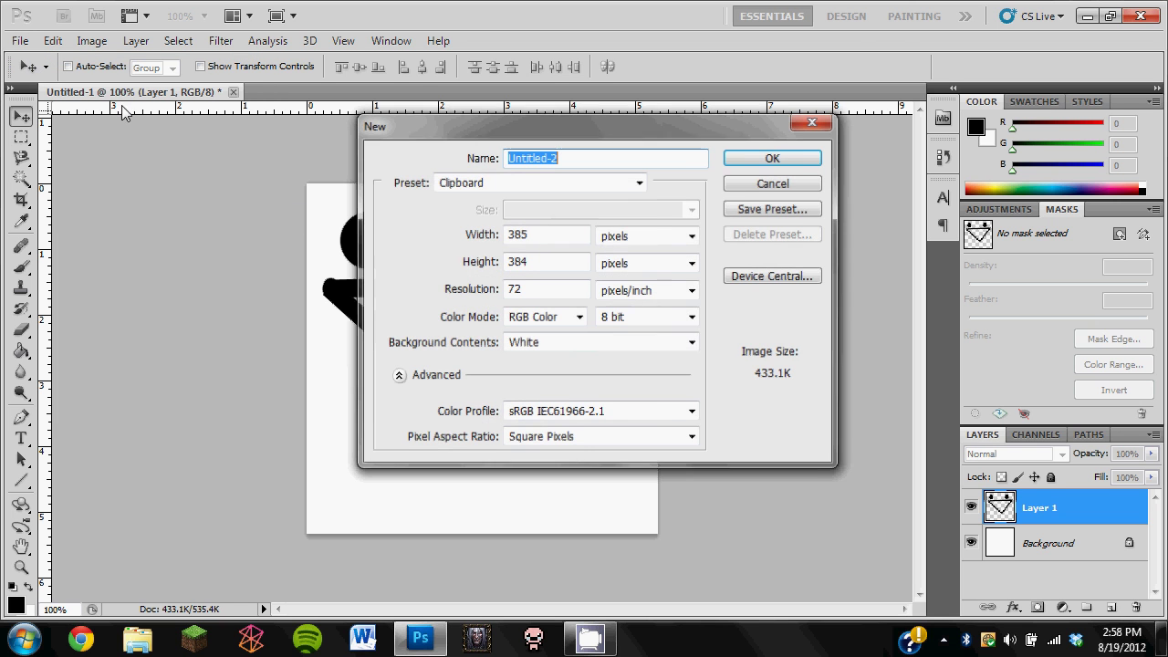
click(638, 182)
click(622, 244)
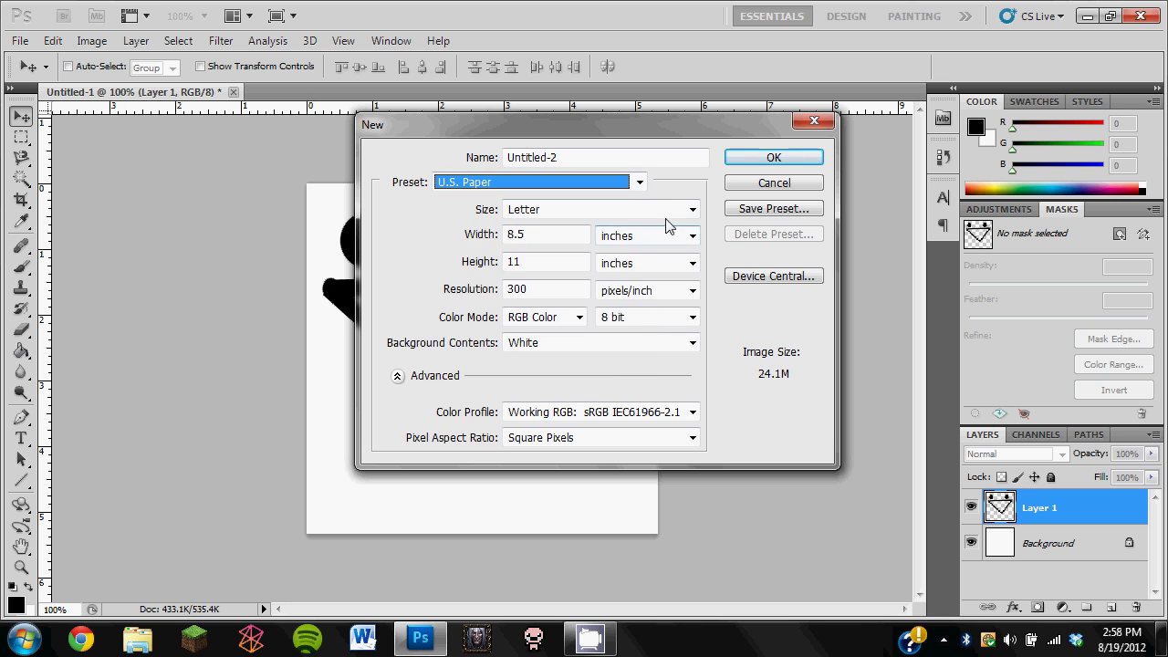
click(754, 160)
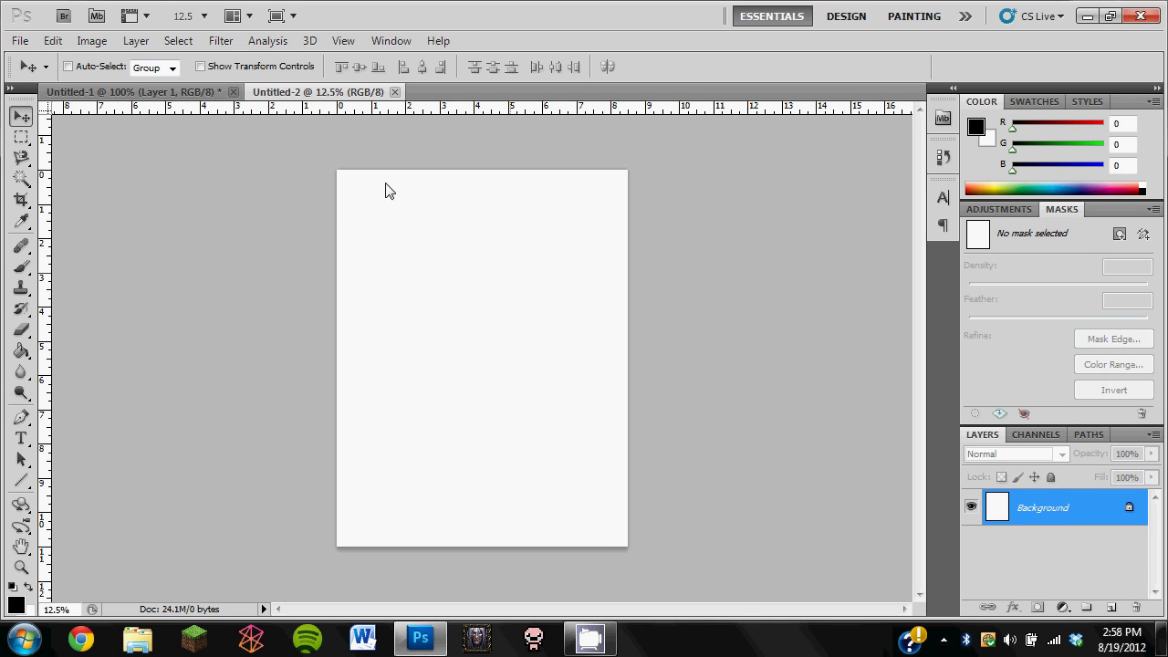
Step: Copy Layer 1's face drawing from Untitled-1 into the Untitled-2 Letter document, then redock the tabs
drag(182, 92, 639, 379)
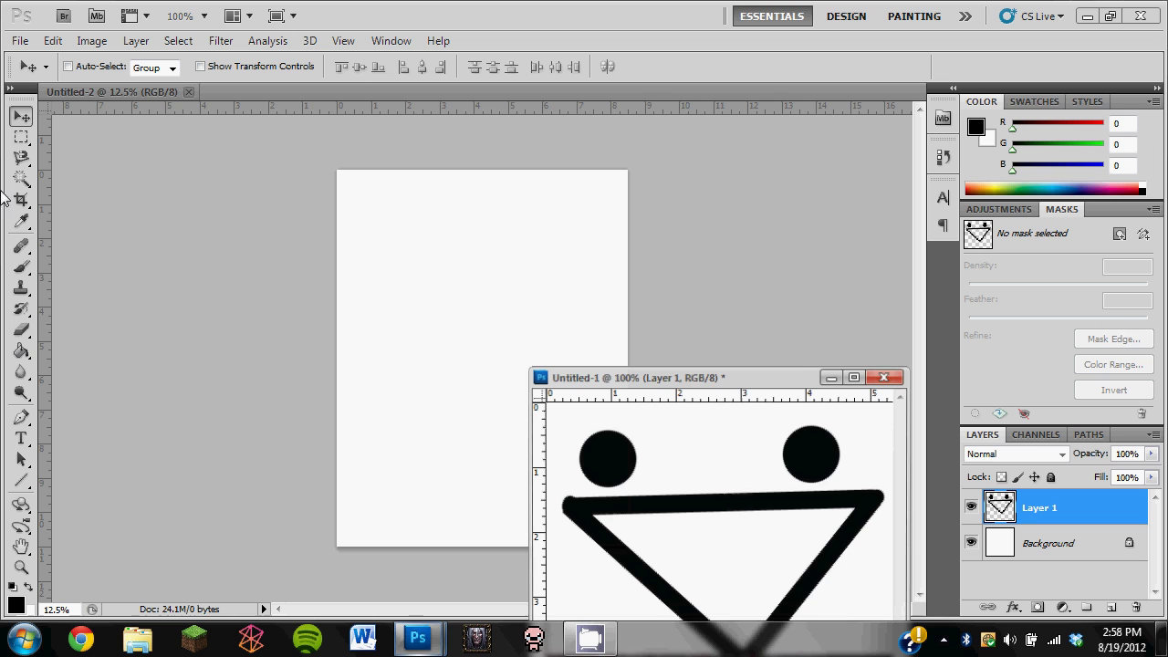
drag(700, 516, 411, 276)
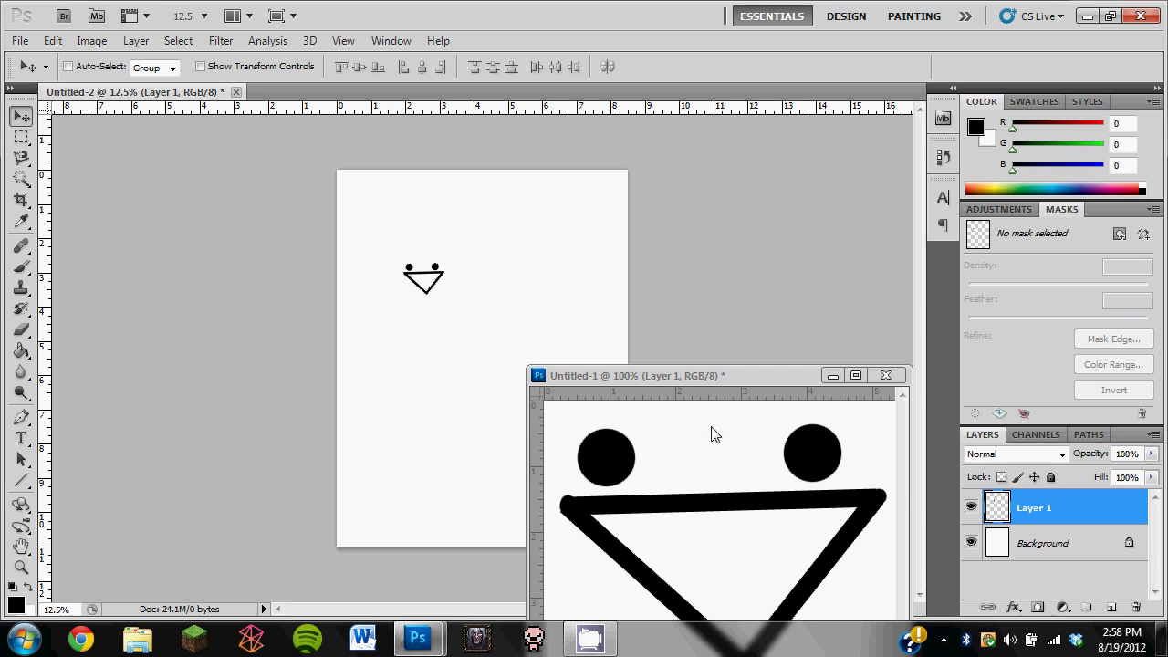
drag(699, 379, 399, 97)
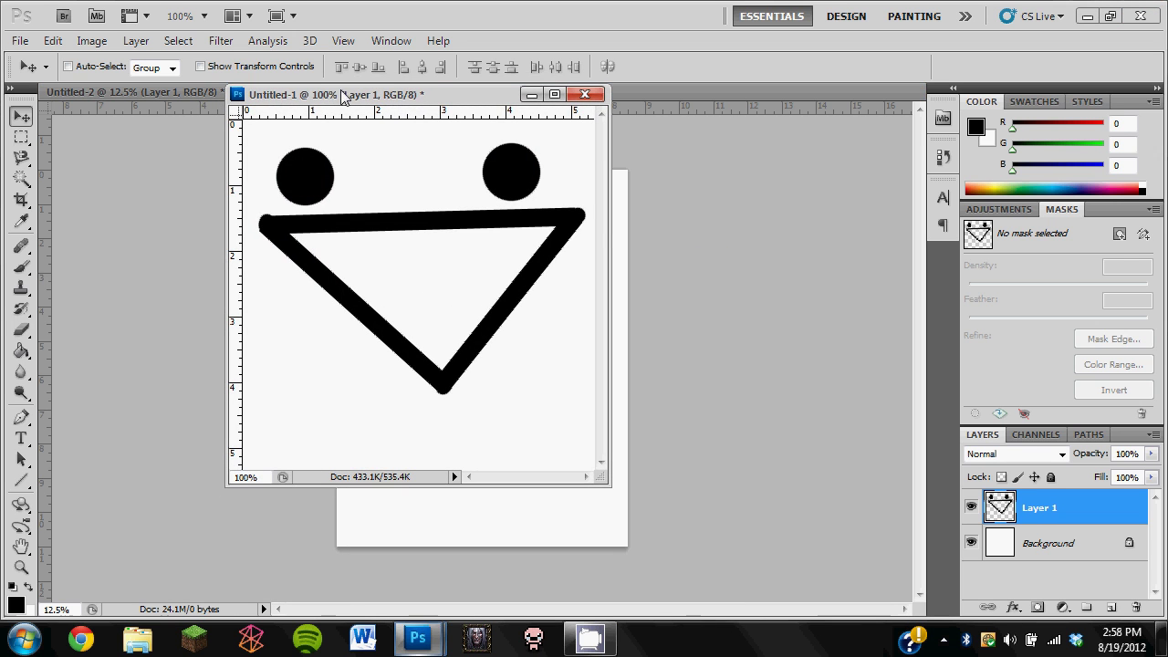
drag(284, 109, 182, 95)
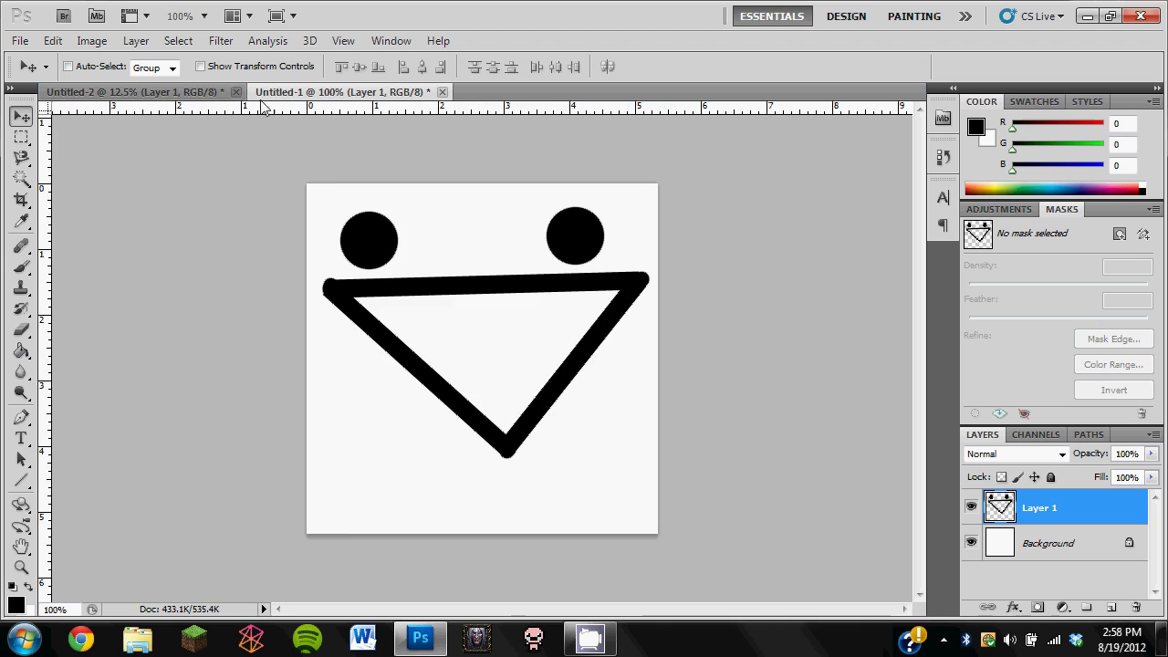
click(182, 95)
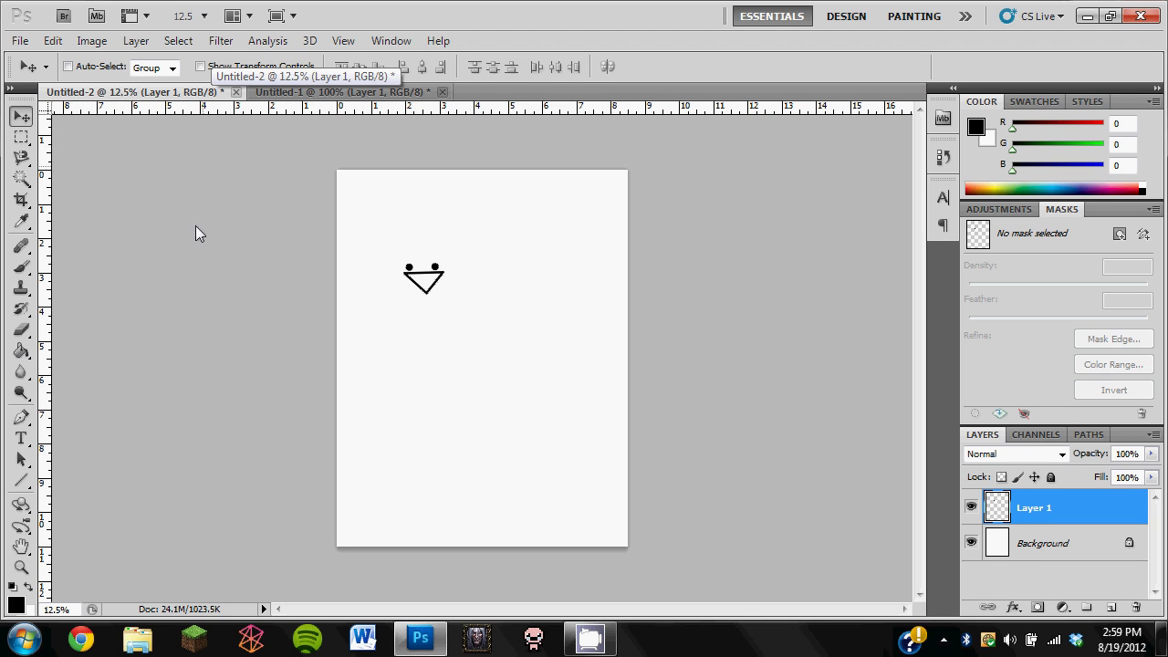
Step: Zoom in on the small face up to 200%, then back out to 100%
click(23, 567)
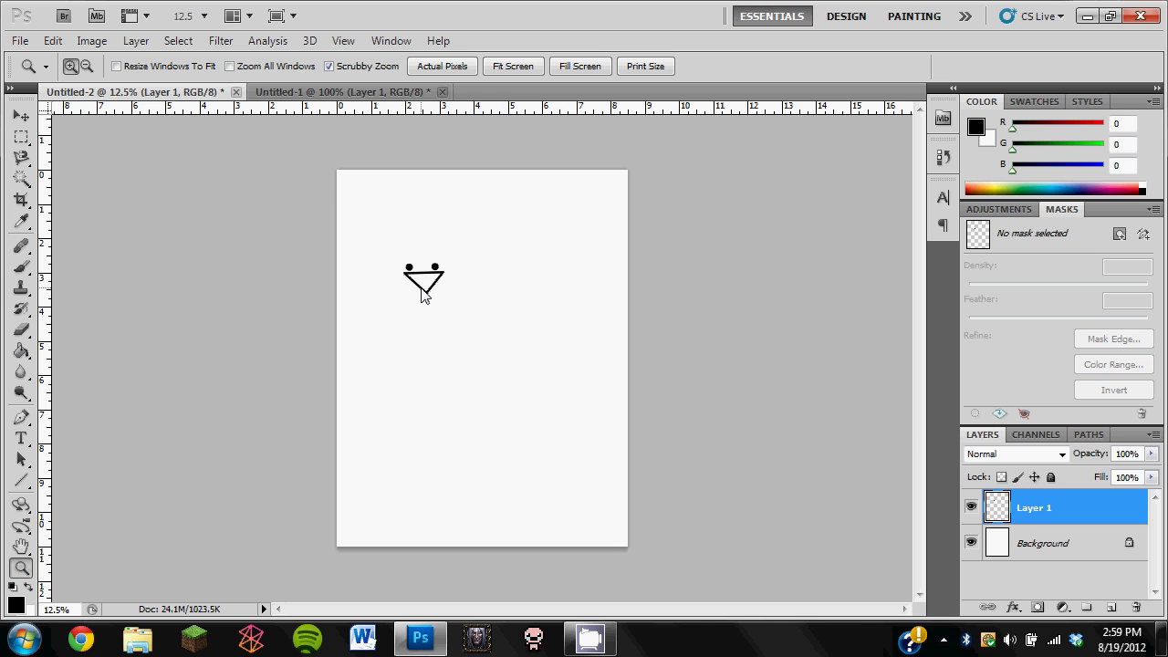
click(423, 287)
click(402, 273)
click(391, 276)
click(428, 277)
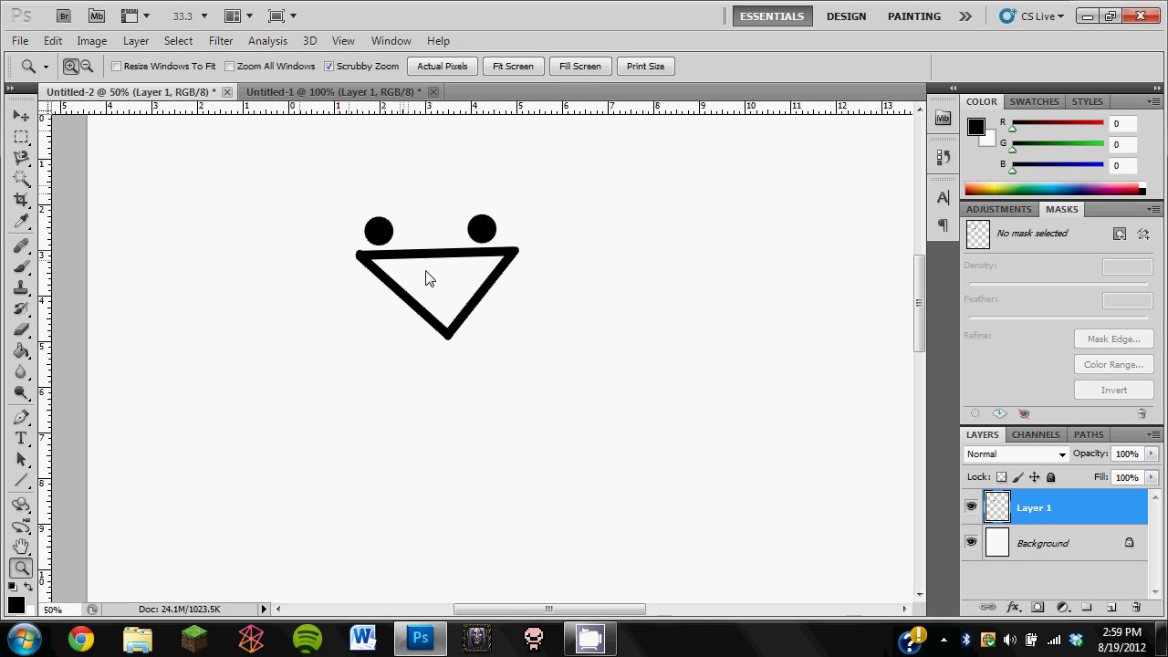
double_click(431, 272)
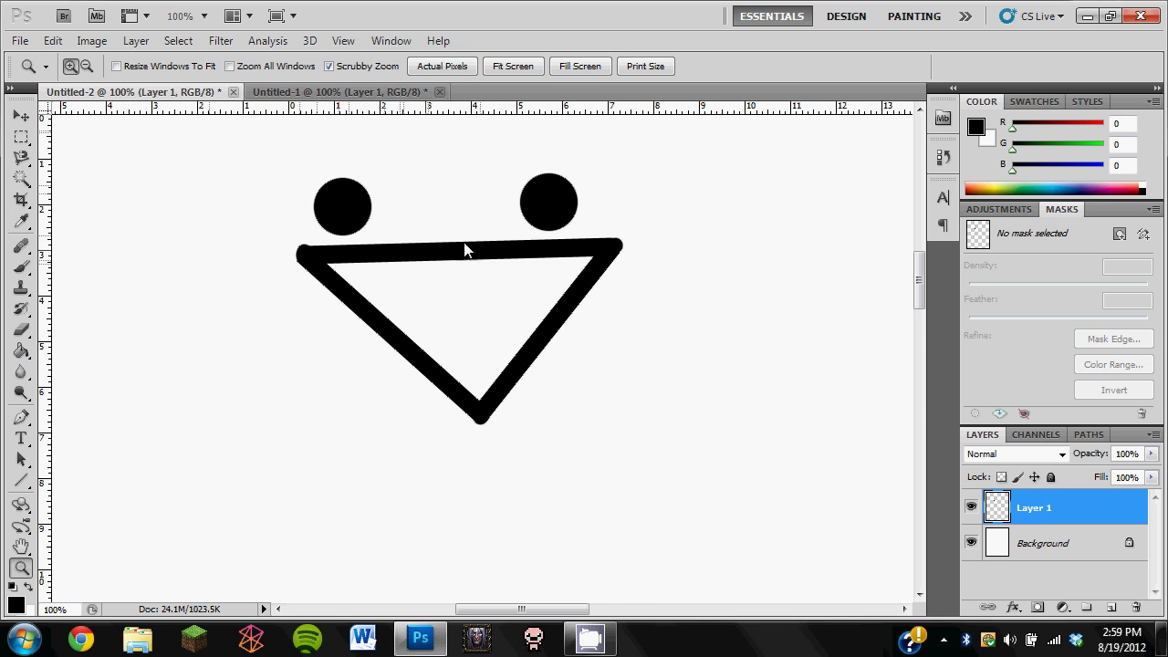
click(459, 254)
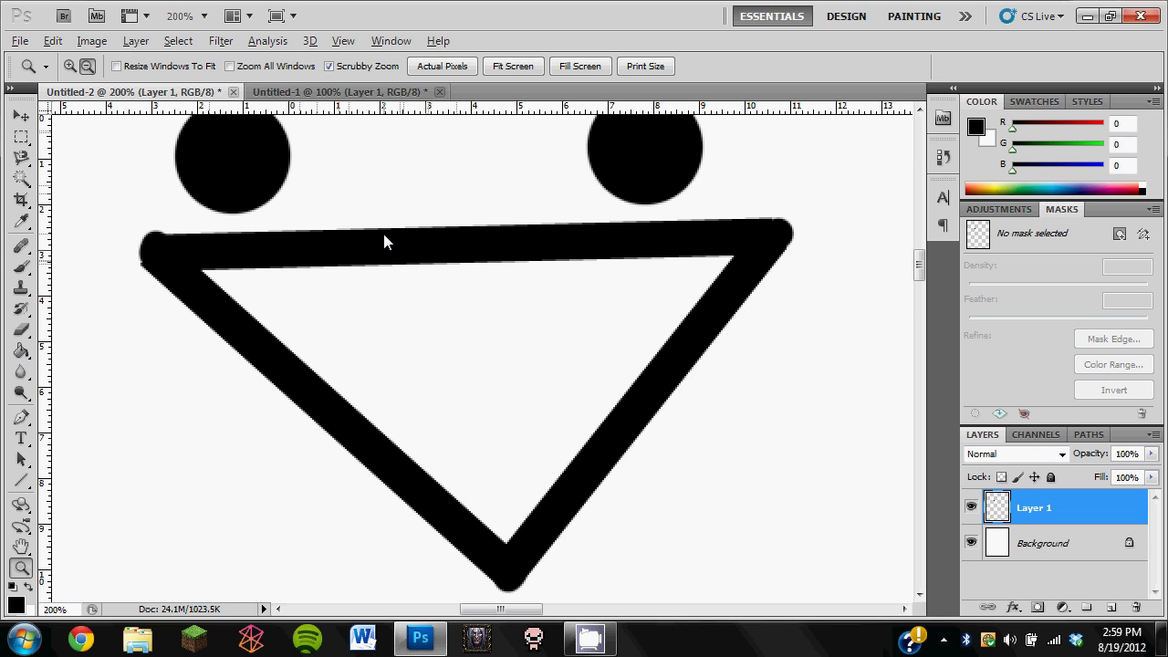
alt+click(429, 317)
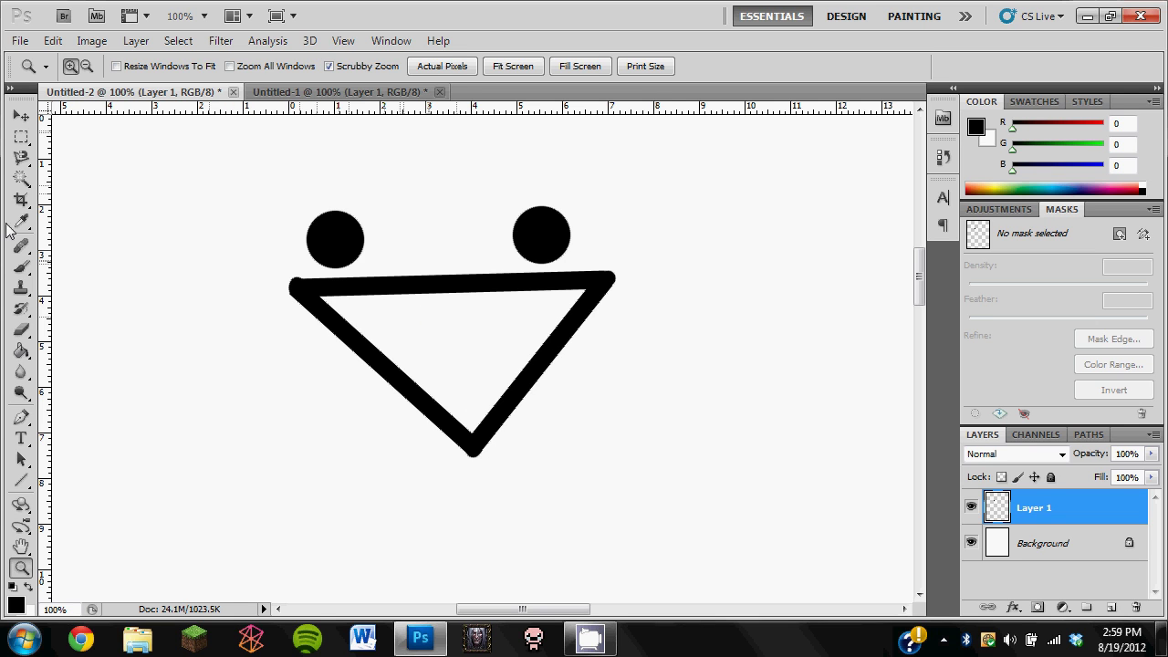
Step: Use the Magic Wand to select the left eye, right eye and triangle mouth together
click(22, 178)
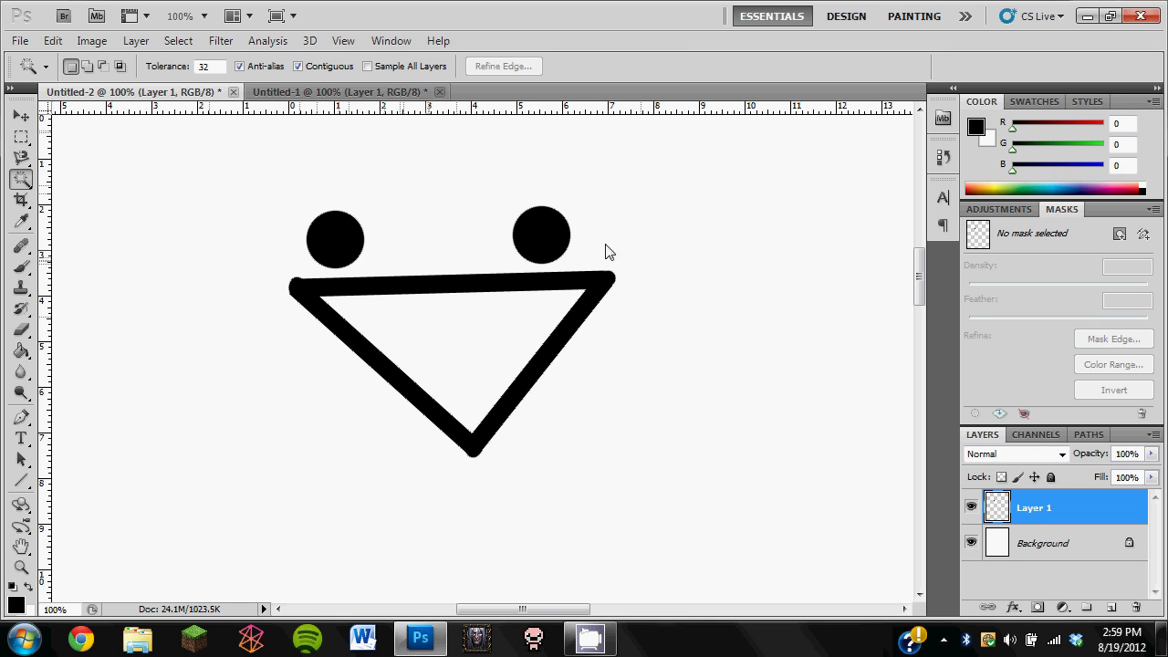
click(348, 248)
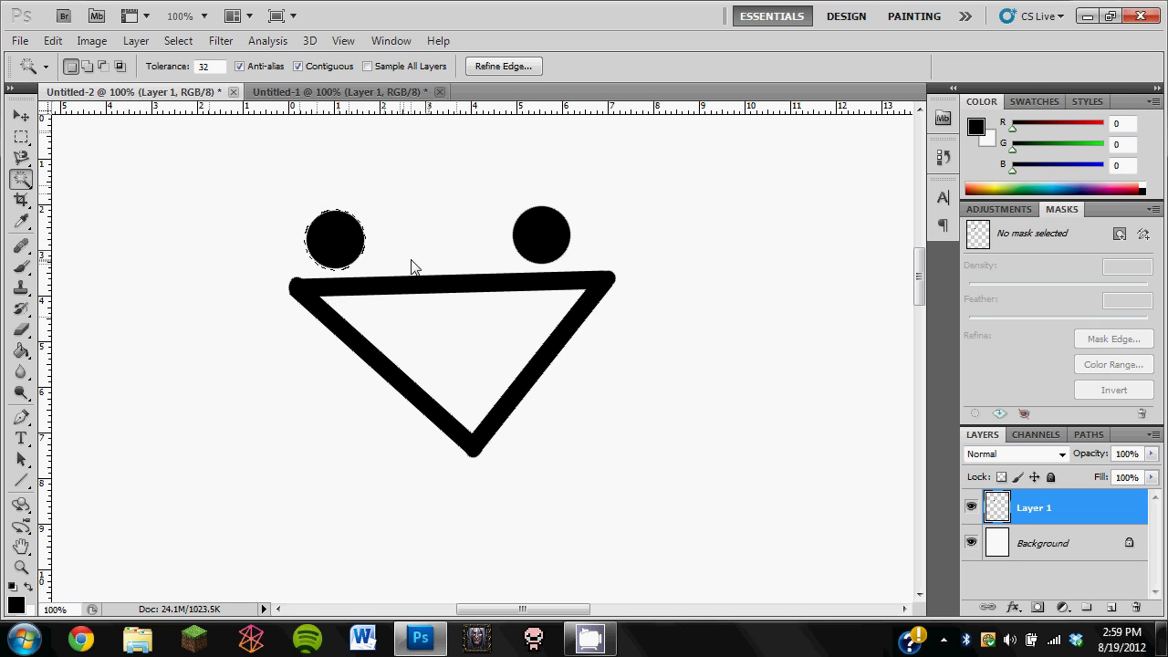
key(alt)
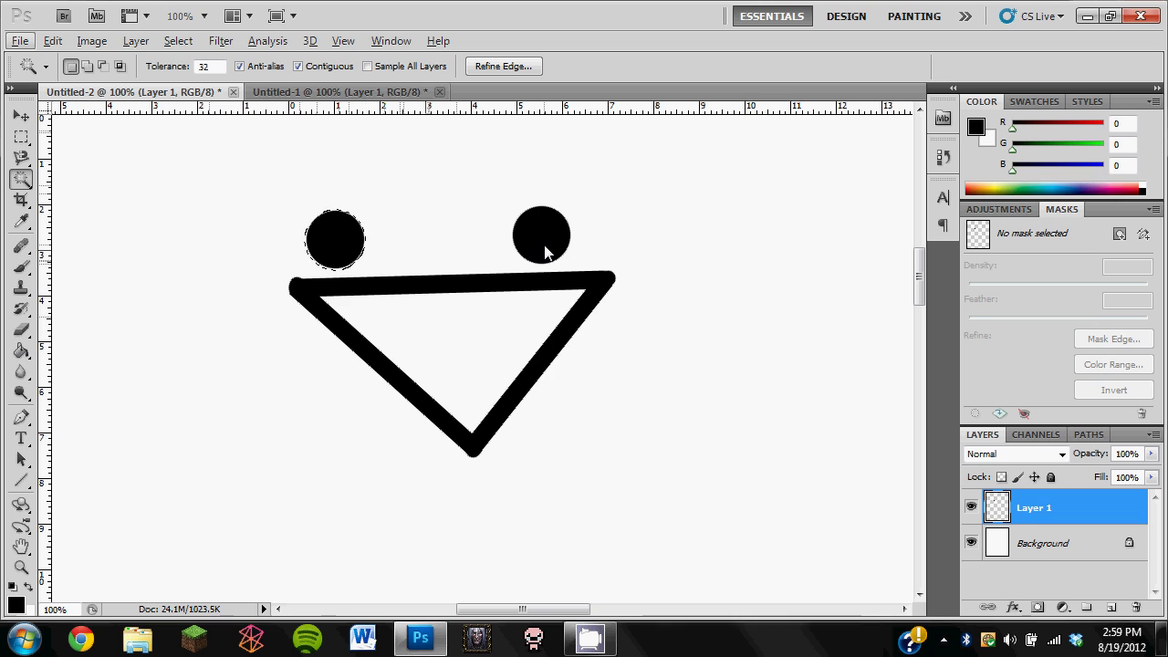
key(shift)
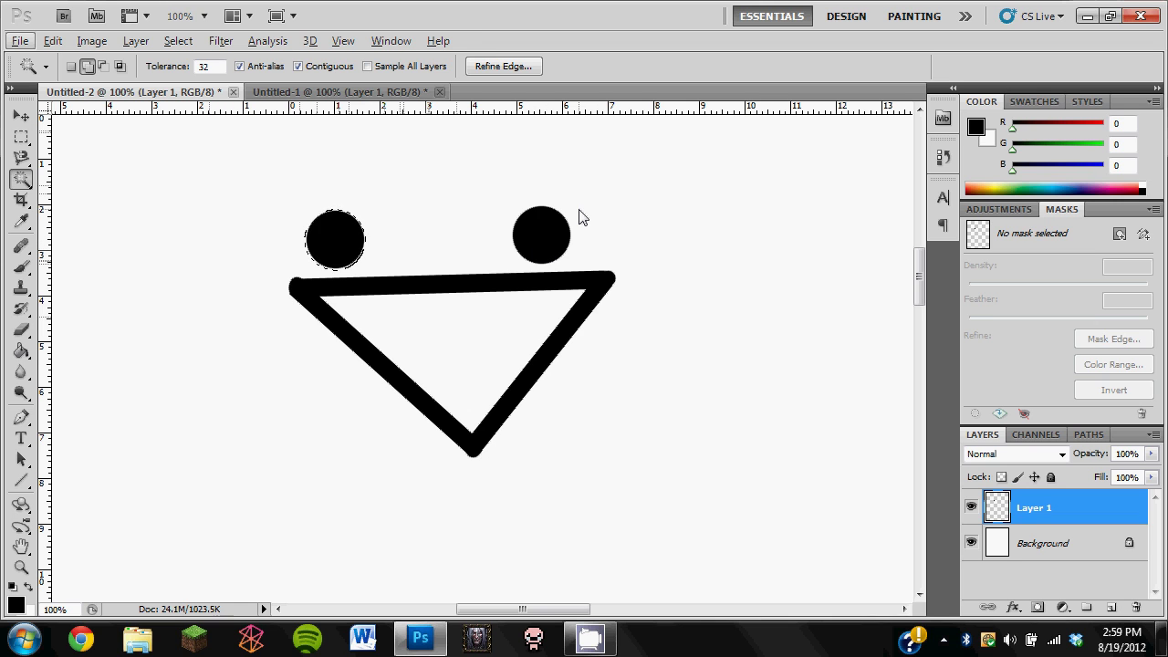
key(alt)
shift+click(557, 236)
shift+click(596, 292)
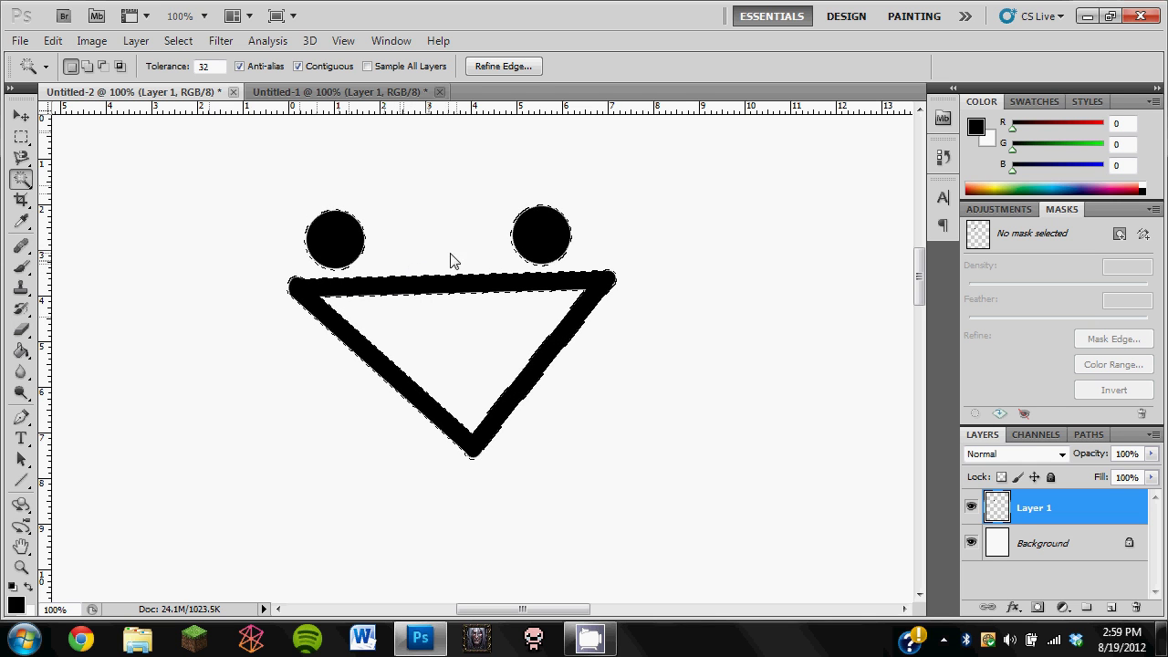
Step: Convert the eyes-and-mouth selection into a Work Path with 0.5-pixel tolerance
click(1089, 436)
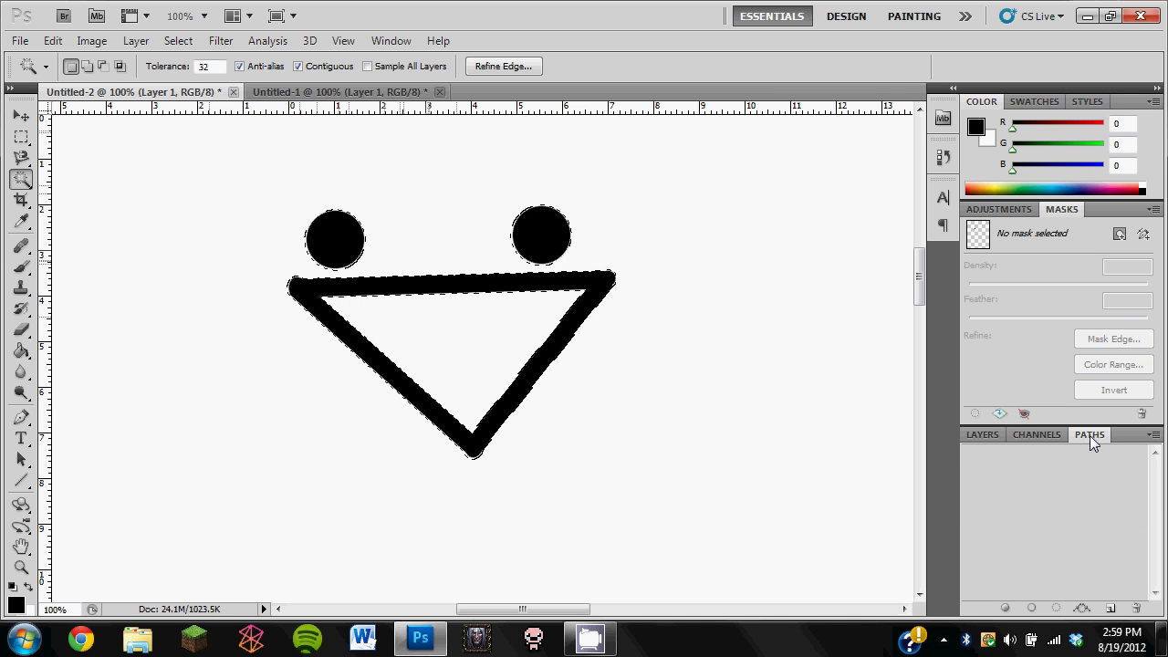
click(393, 45)
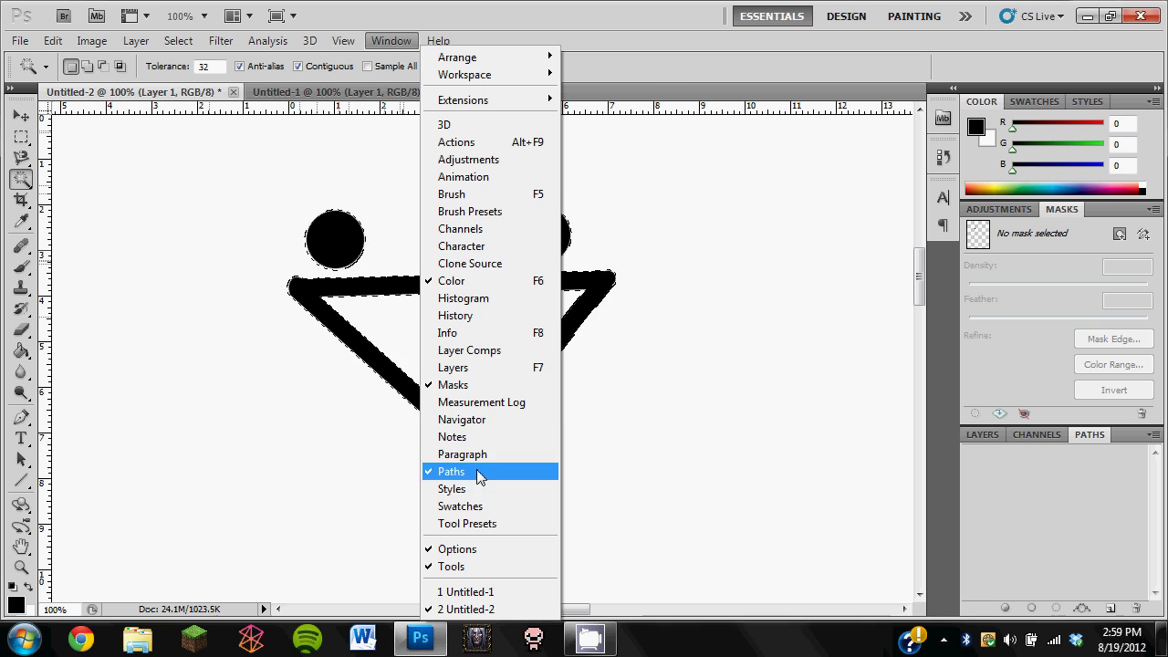
click(390, 40)
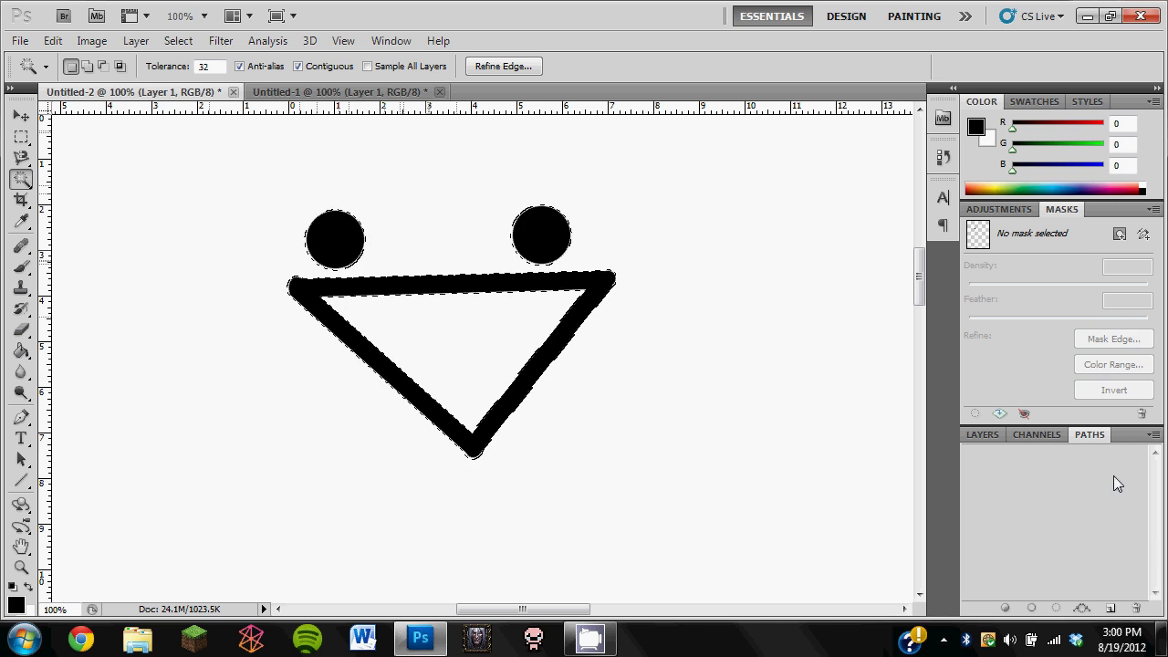
click(1154, 435)
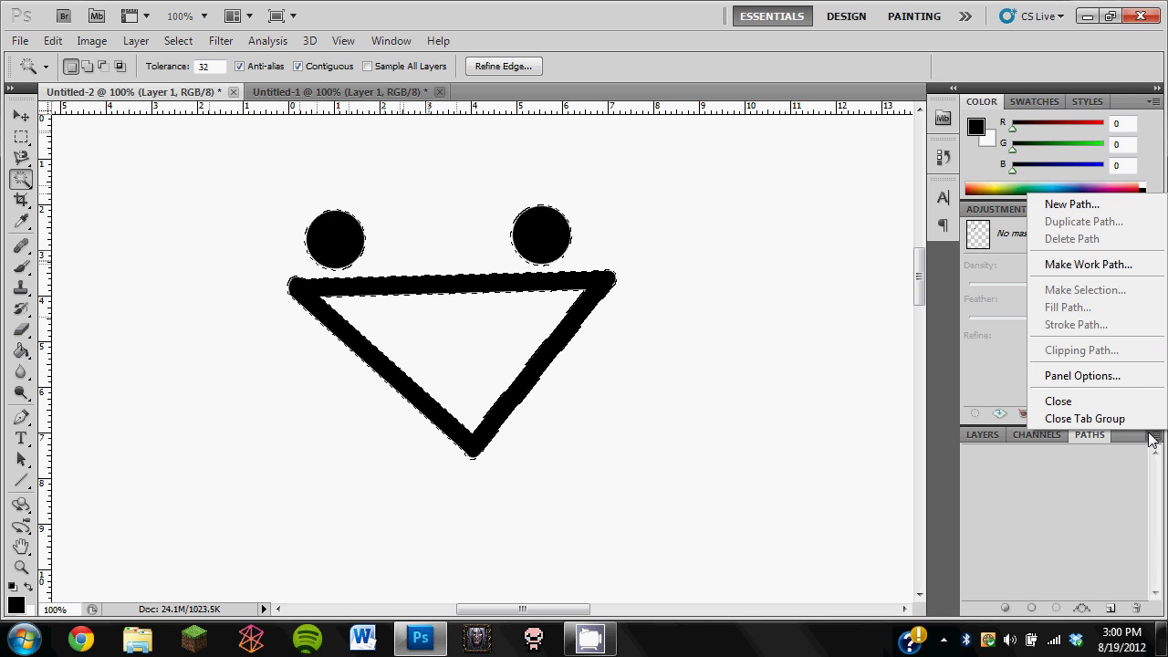
click(1086, 265)
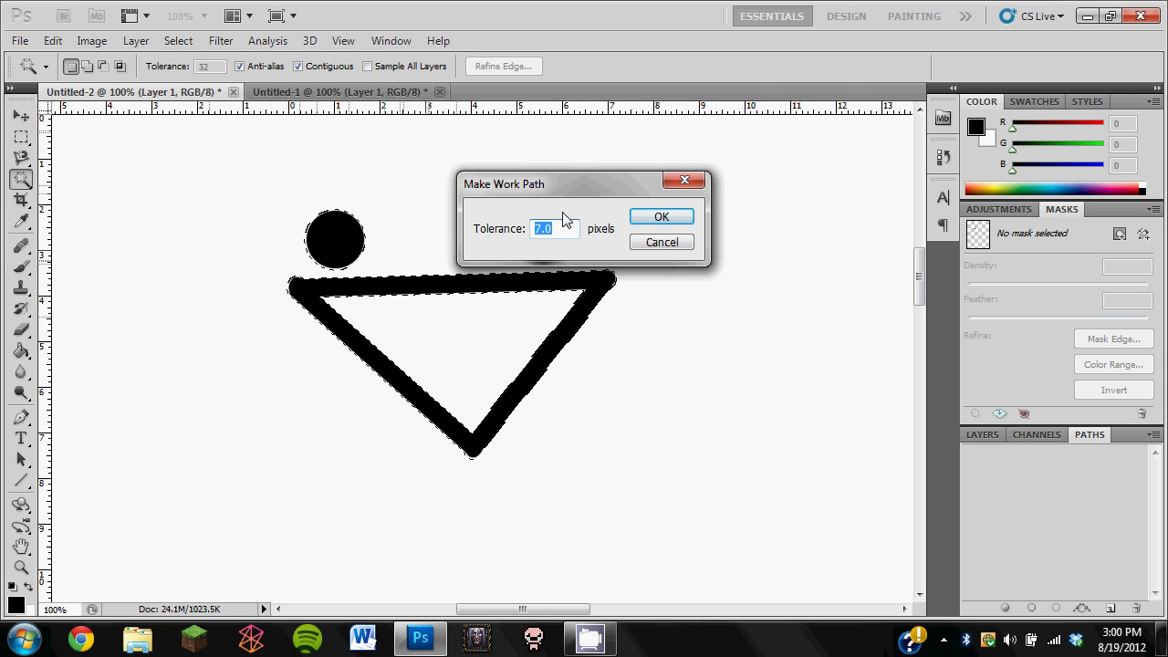
drag(556, 190, 507, 174)
text(.5)
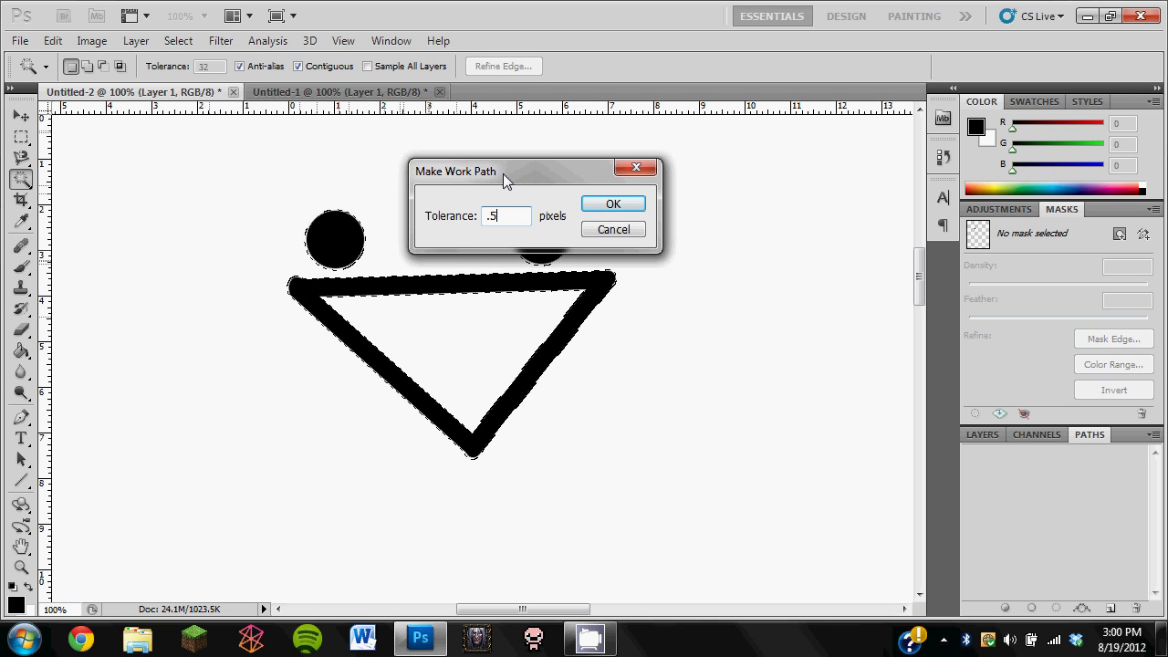
key(Return)
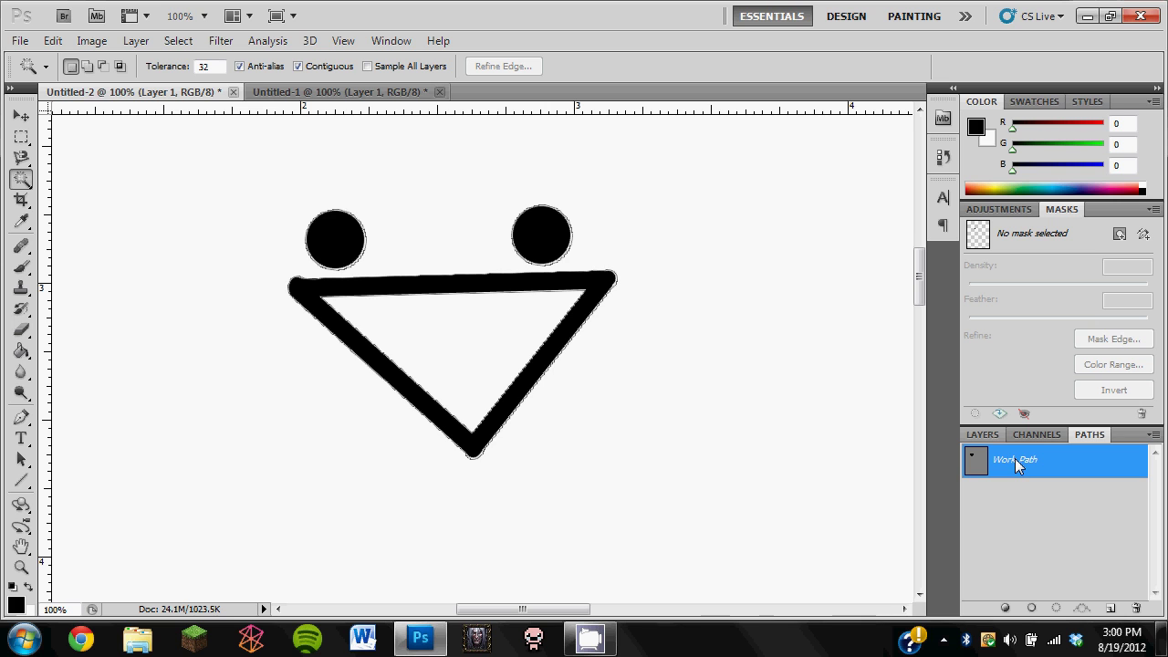
Step: Define the work path as a custom shape named 'Smiley'
click(53, 41)
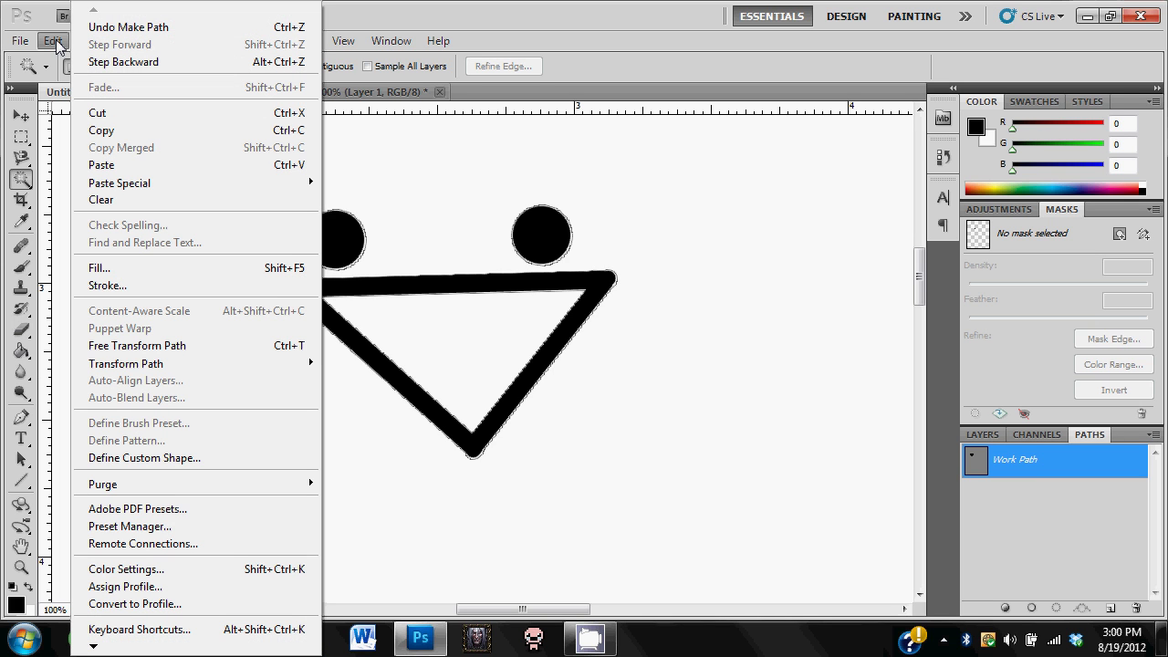
click(251, 460)
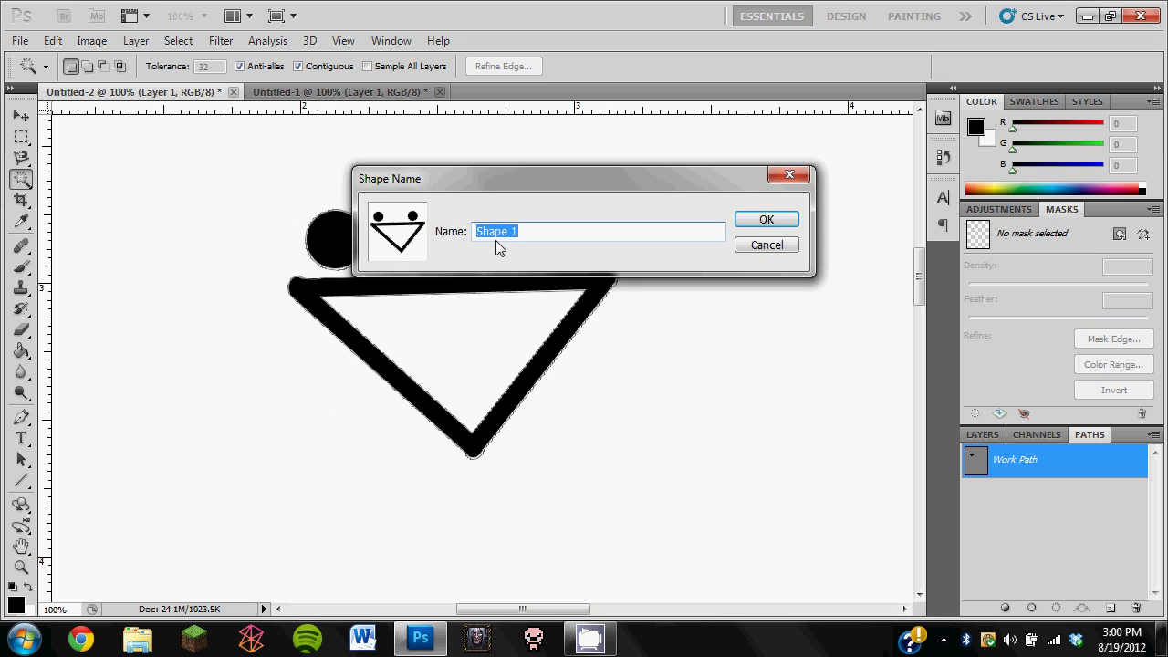
text(Smiley)
key(Return)
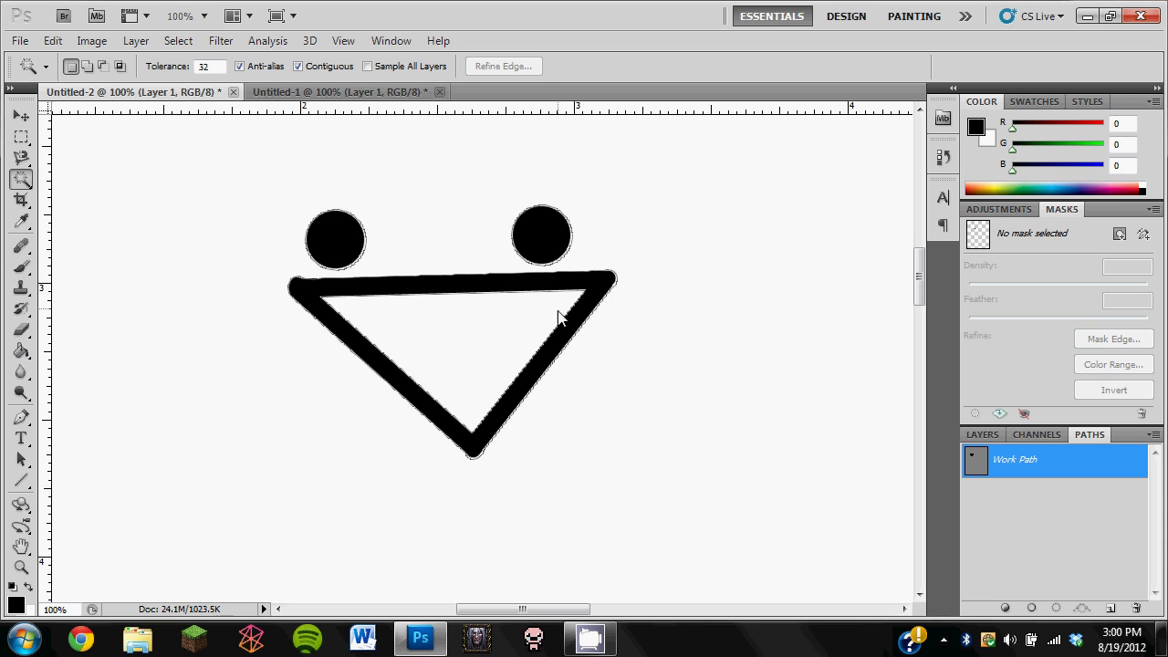
Step: Return to the Layers panel and select the Custom Shape tool from the shape tools
click(976, 437)
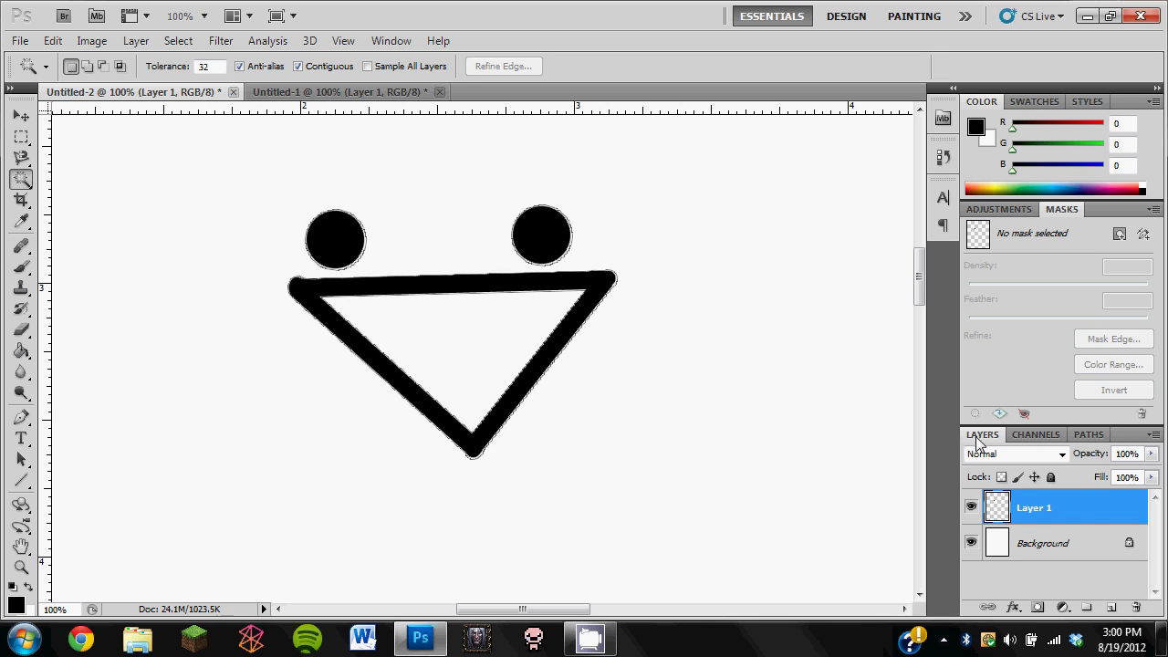
click(20, 481)
click(19, 484)
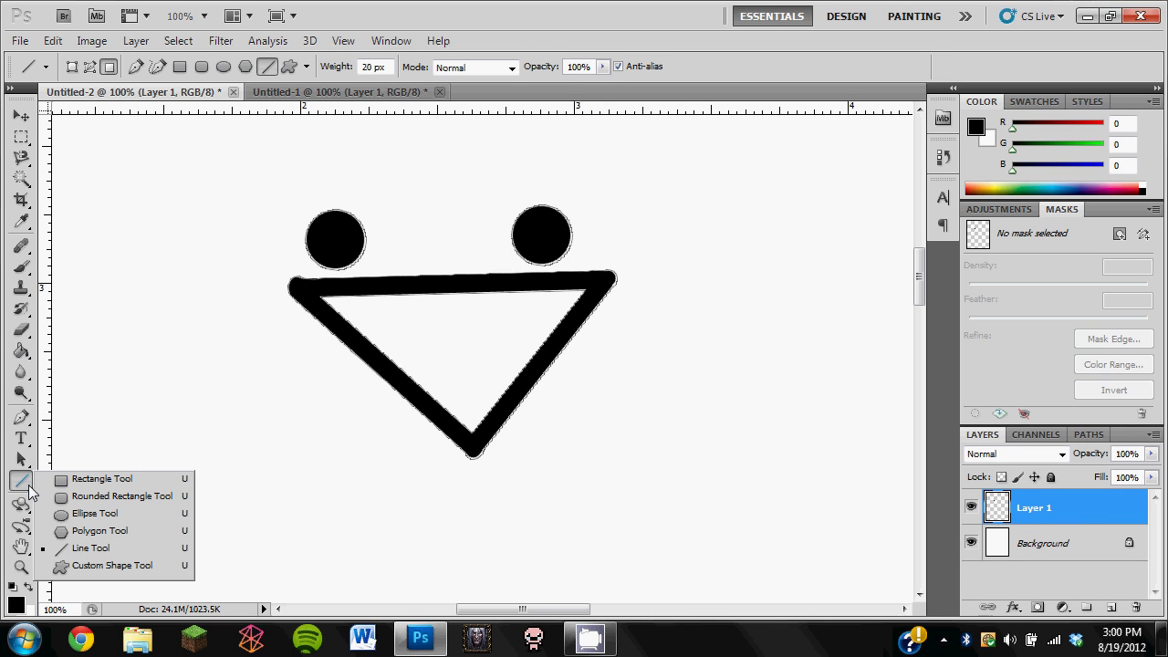
click(102, 565)
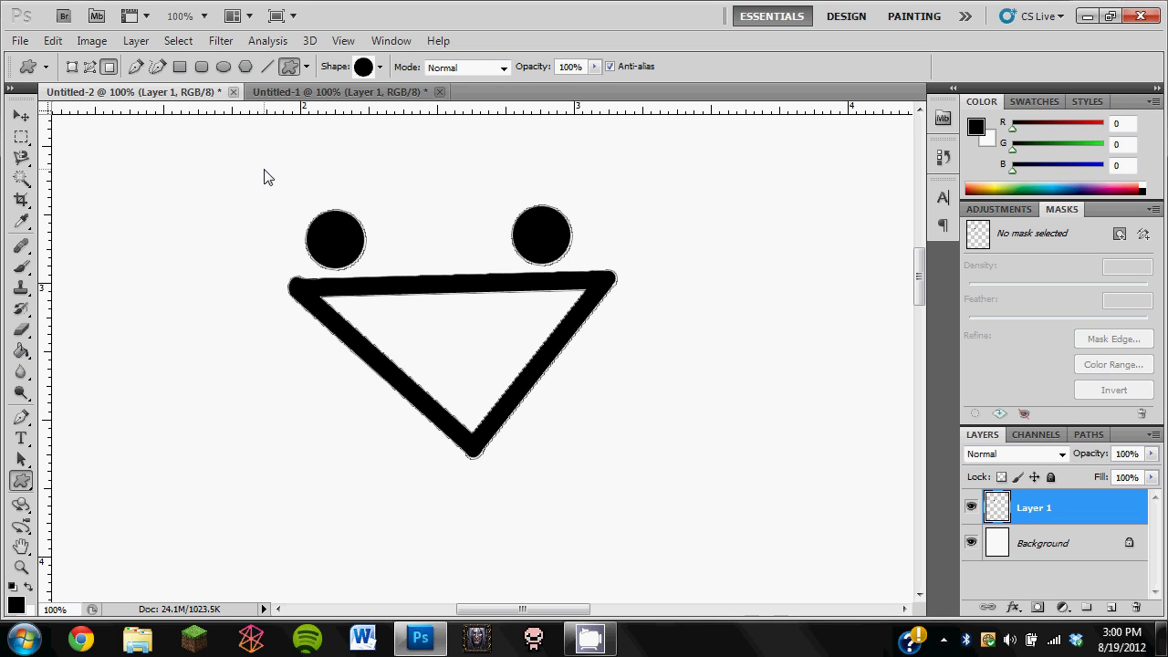
Step: Zoom out to 15% so the whole Letter page is visible
click(23, 569)
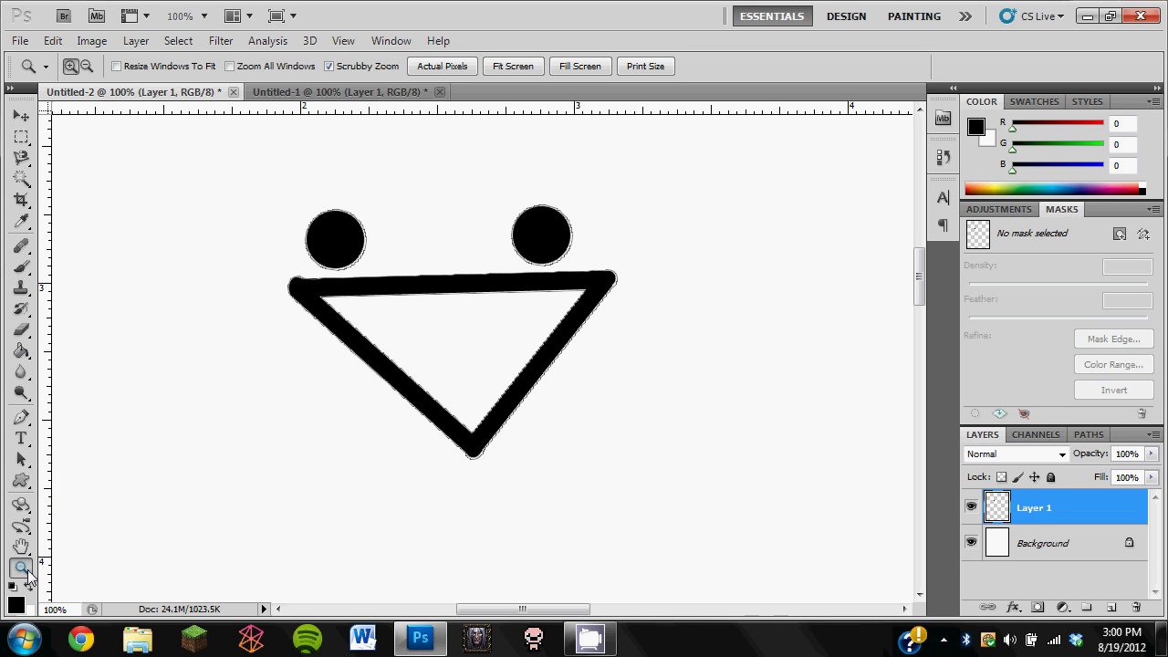
alt+click(240, 508)
alt+click(240, 508)
alt+click(240, 504)
alt+click(240, 504)
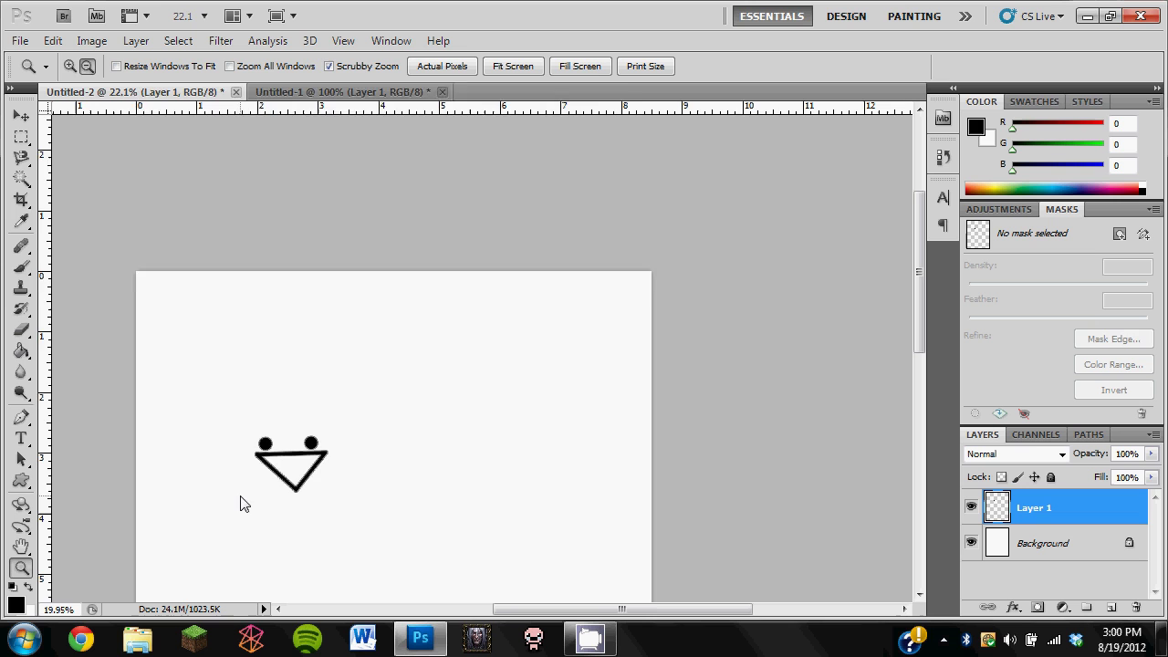
alt+click(240, 504)
drag(917, 284, 915, 359)
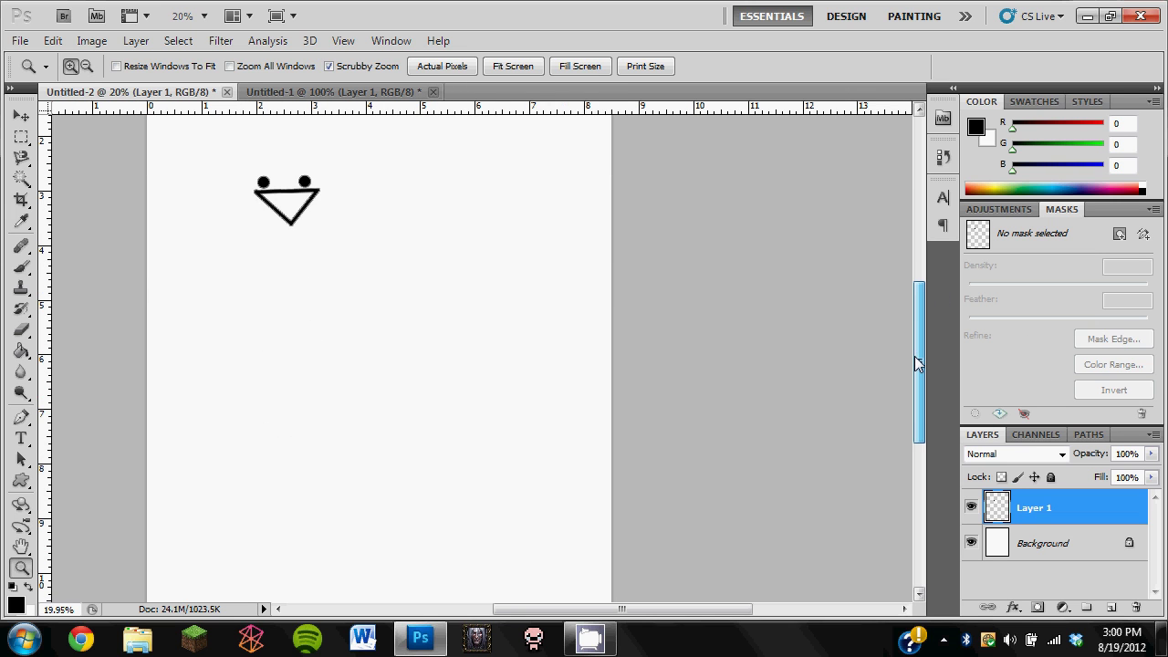
alt+click(435, 327)
Step: Pick the Smiley shape in the Custom Shape picker
click(21, 481)
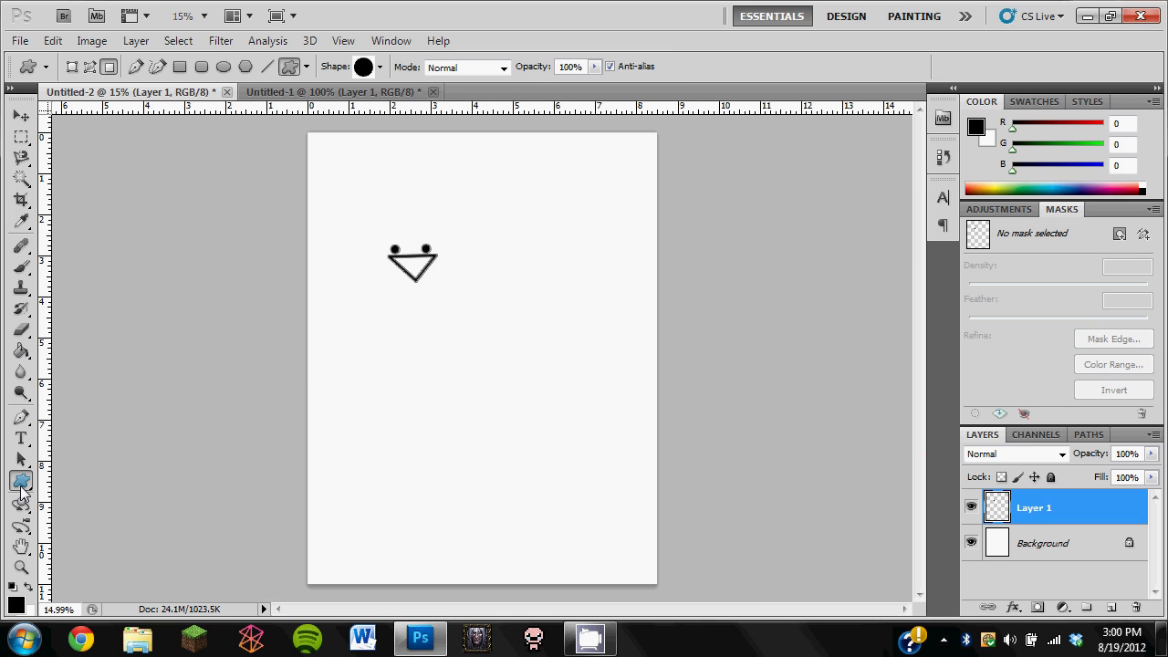
click(380, 67)
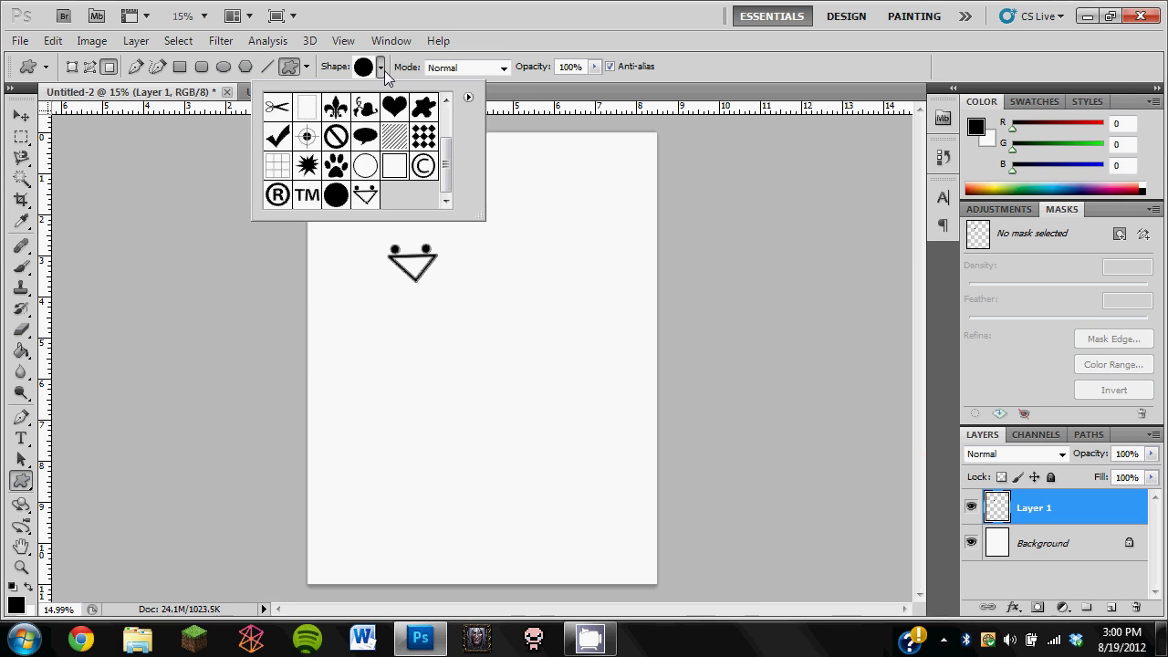
click(372, 200)
click(361, 341)
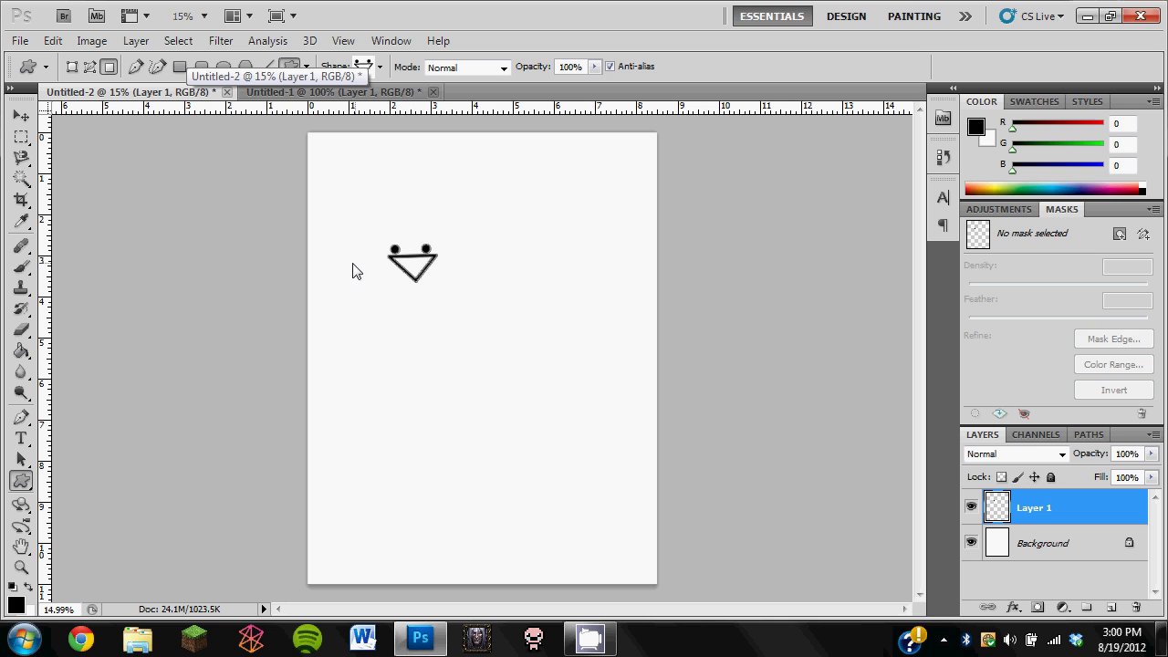
Step: Draw a large Smiley across the lower Letter page, undoing and redrawing a misplaced first attempt
drag(353, 265, 696, 526)
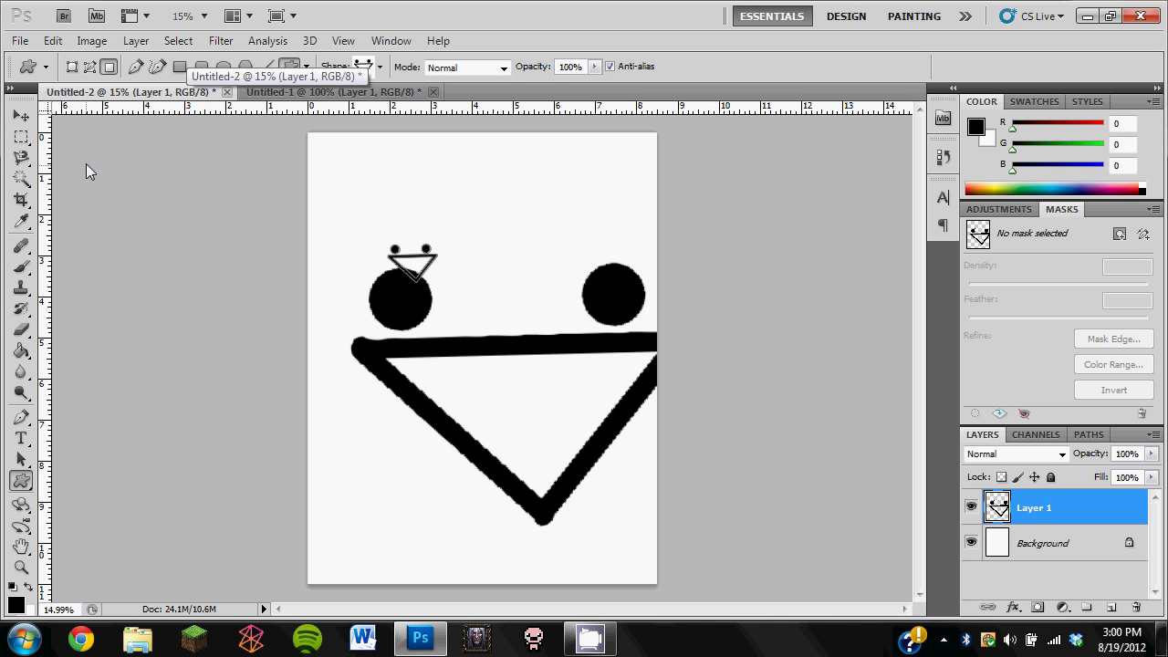
click(22, 116)
drag(385, 321, 352, 360)
key(ctrl+z)
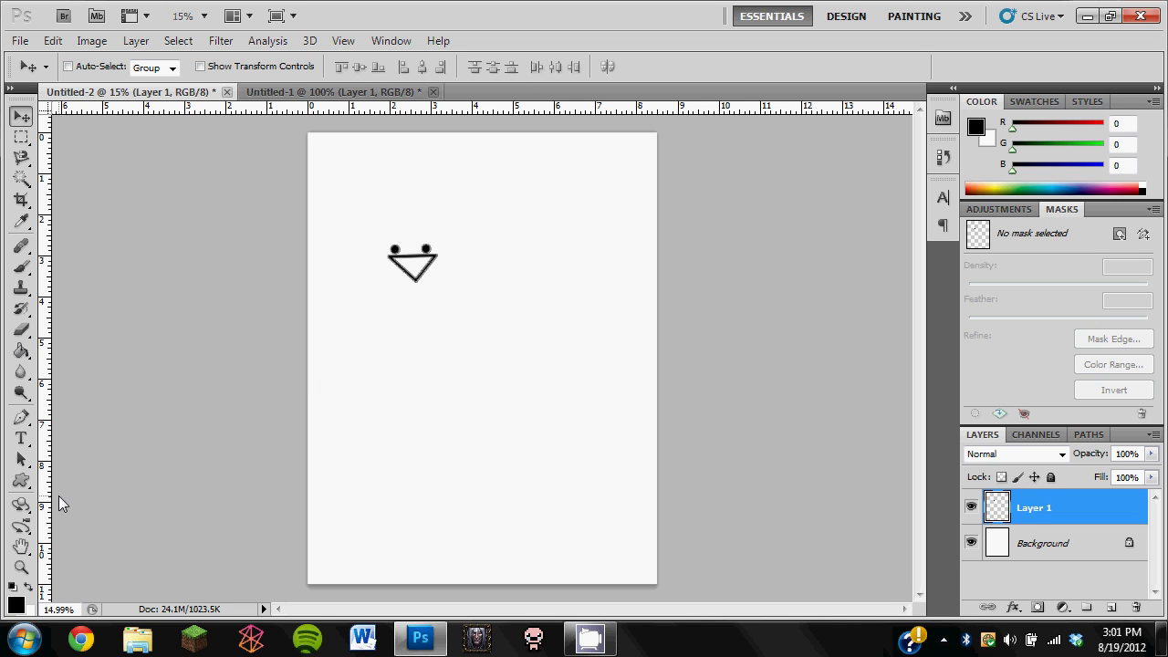
click(21, 481)
drag(341, 285, 651, 544)
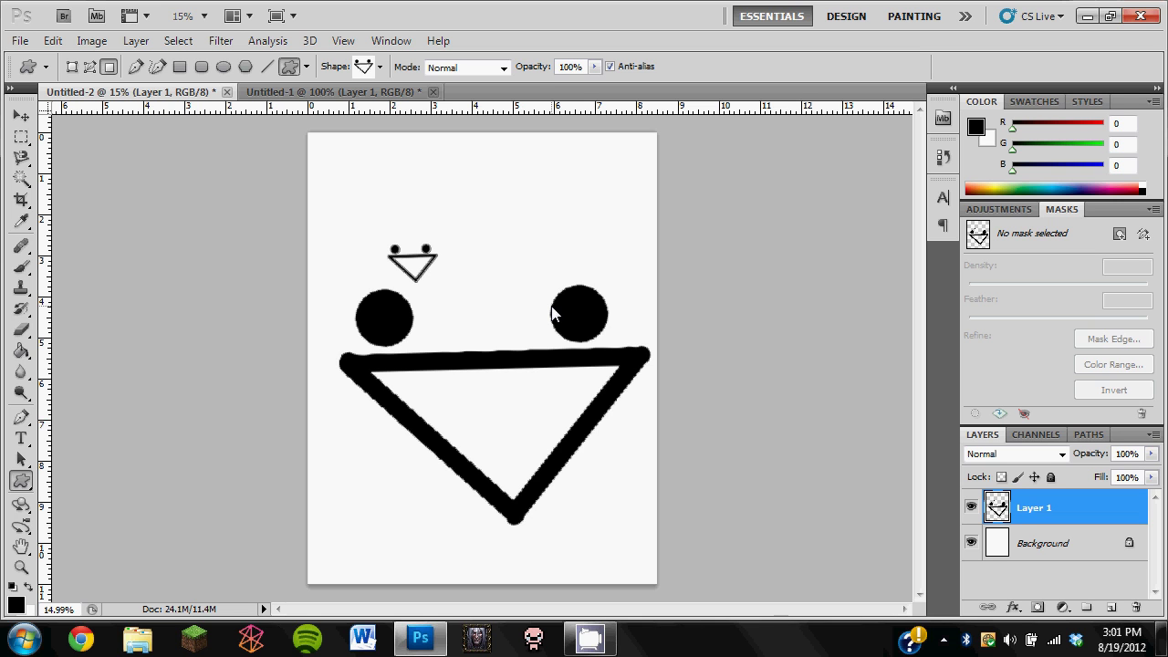
click(345, 93)
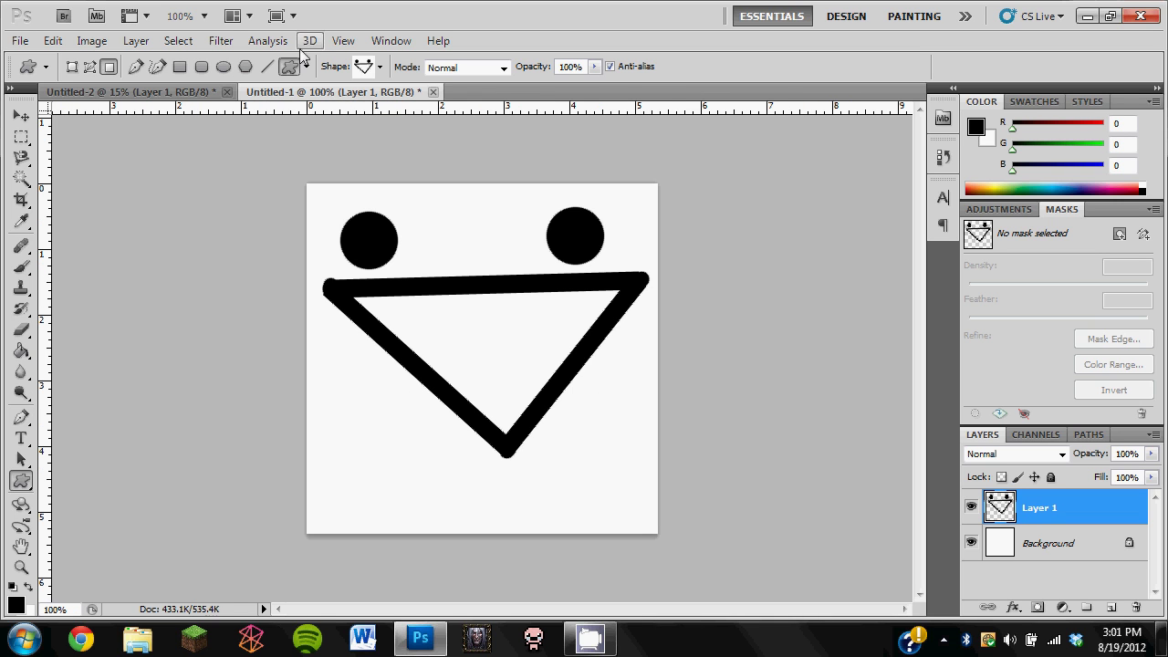
click(91, 40)
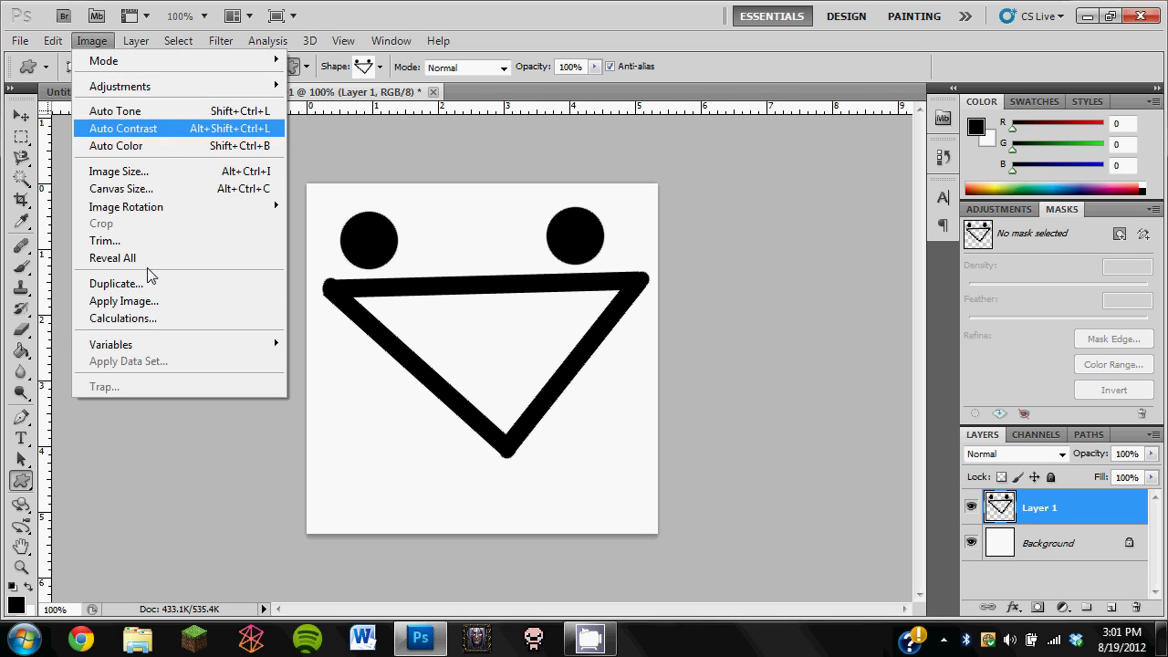
click(117, 171)
drag(661, 367, 596, 366)
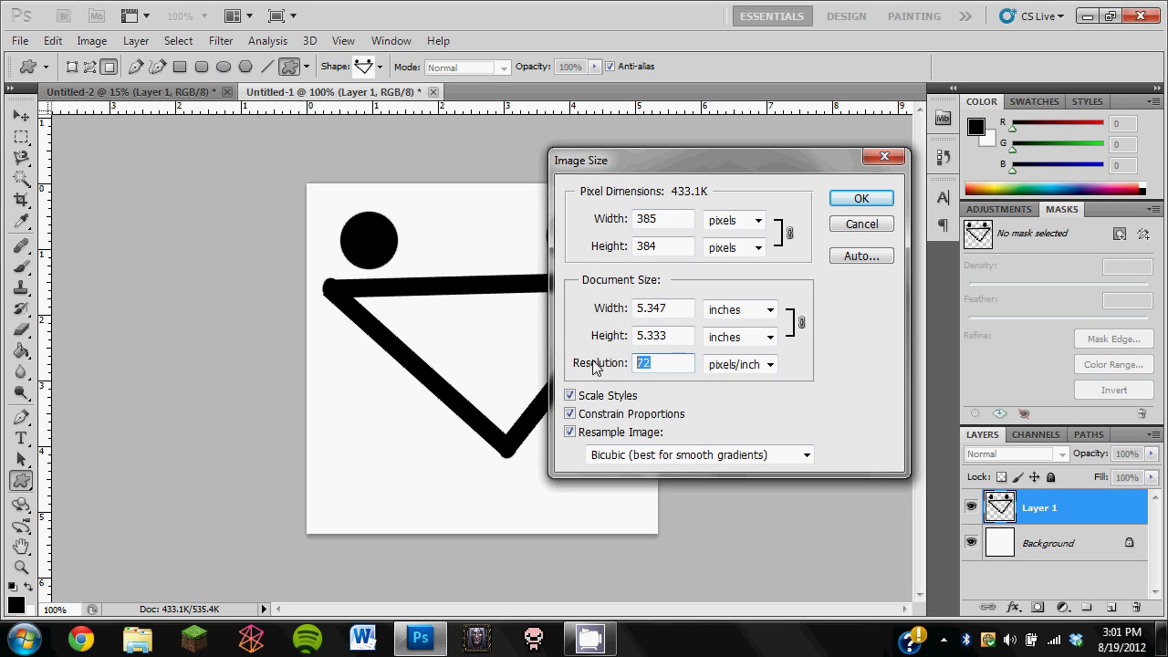
click(865, 226)
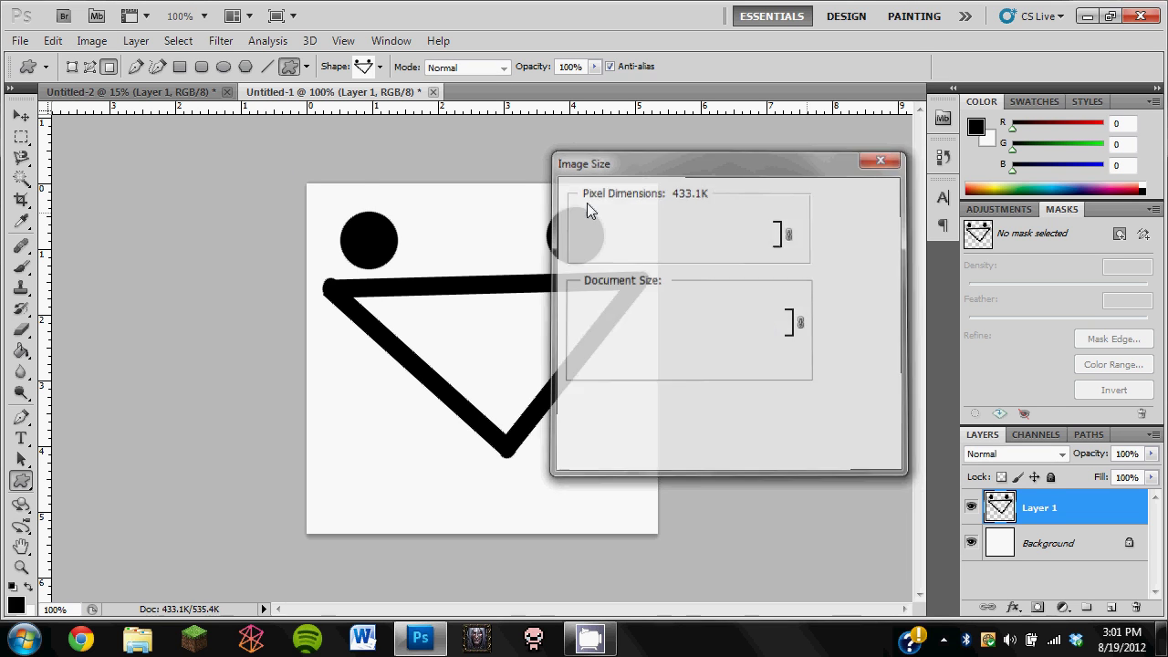
click(187, 92)
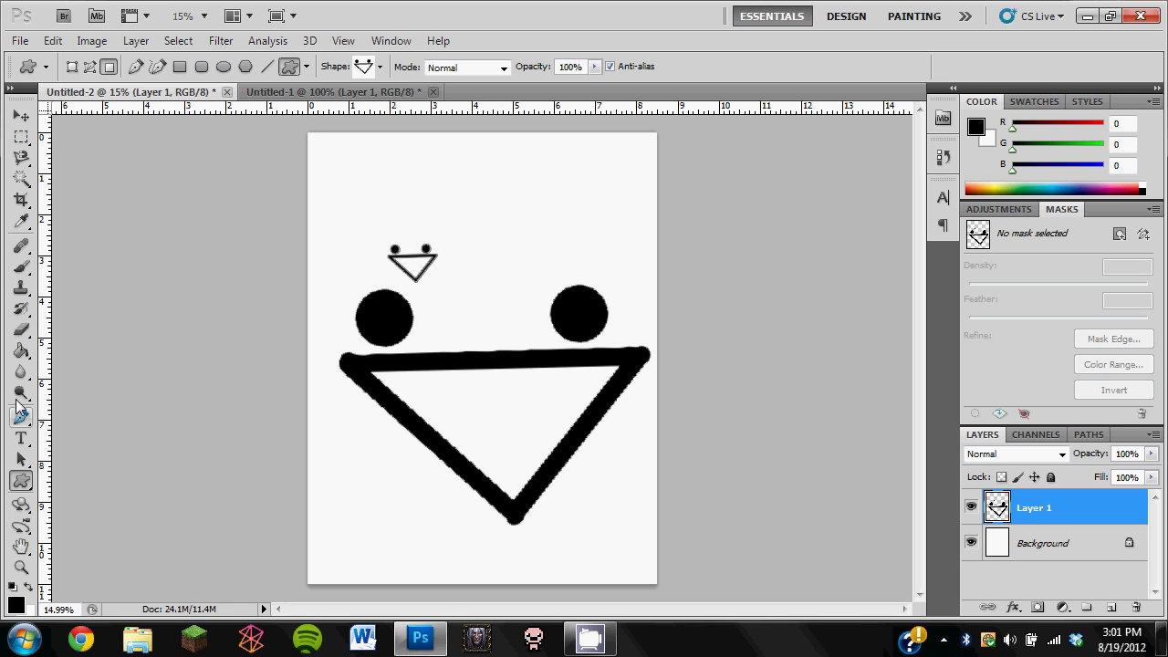
Step: Zoom in to inspect the Smiley's left circle edges, then move Layer 1 up and left
click(23, 567)
drag(362, 360, 461, 359)
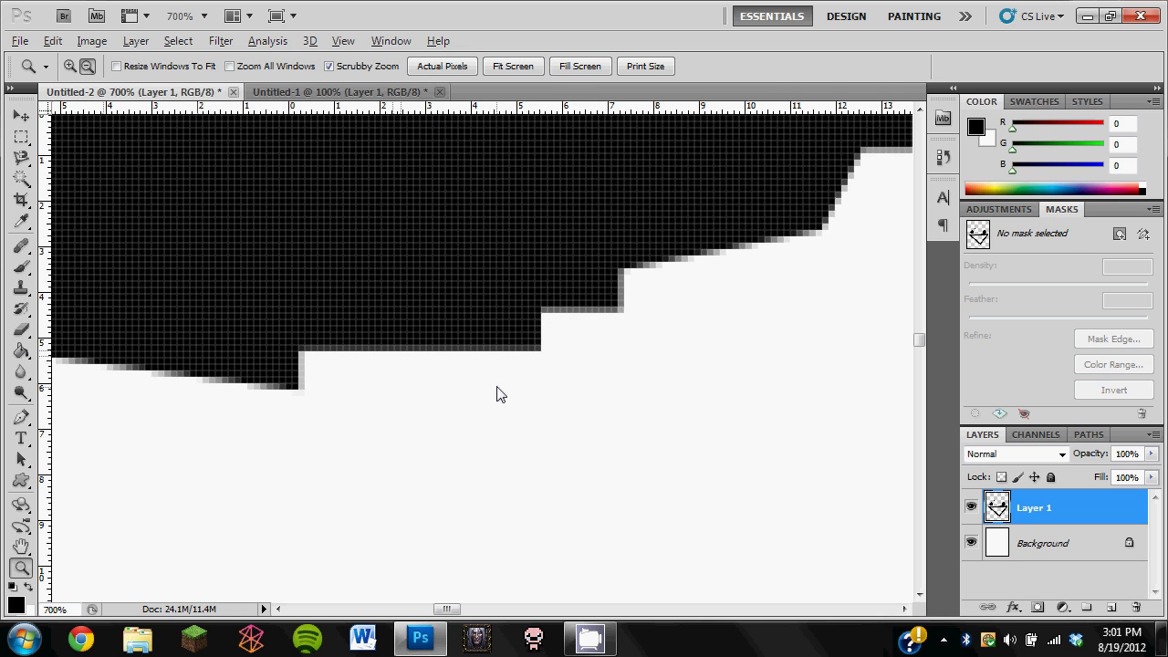
drag(499, 393, 484, 436)
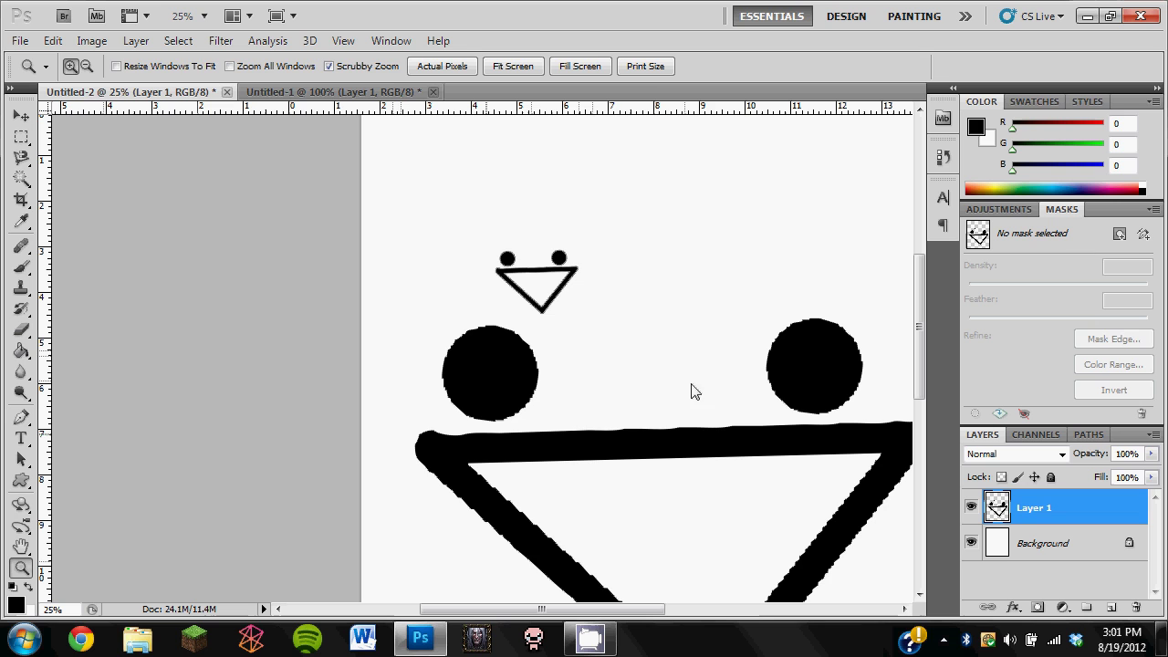
click(21, 116)
mouse_move(380, 354)
mouse_down()
mouse_move(550, 310)
mouse_move(610, 365)
mouse_move(516, 407)
mouse_up()
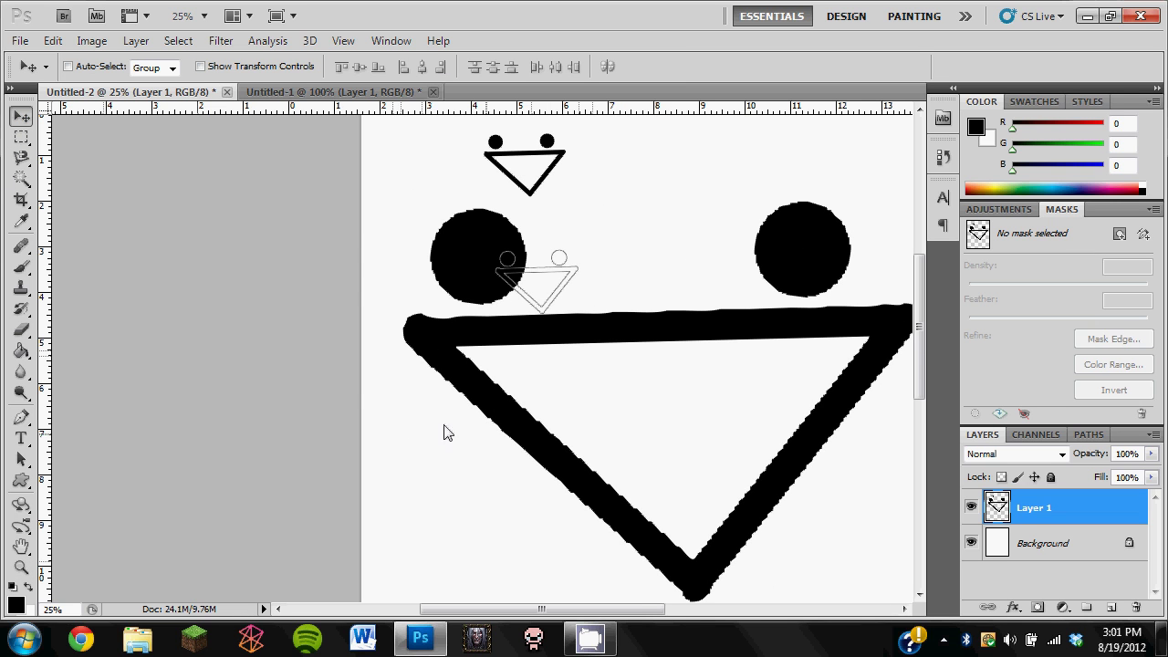